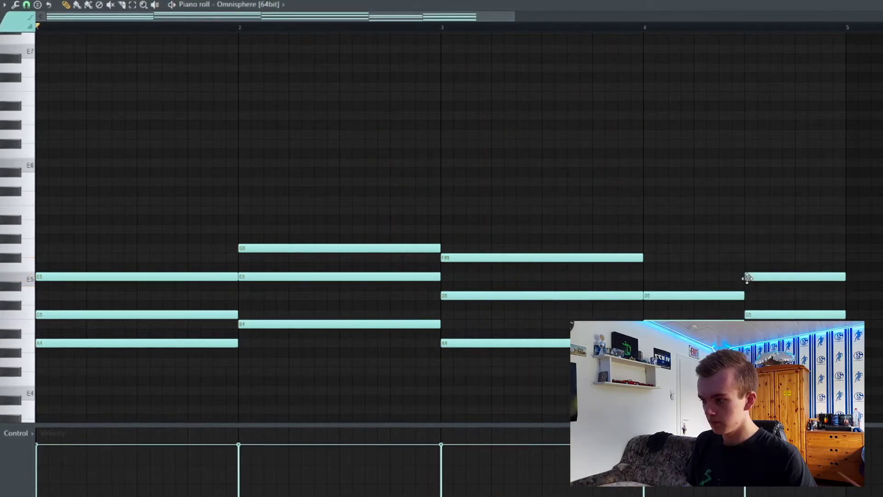
Listen to the chord progression and transpose the middle note of every chord up one octave.
{"action": "key", "text": "space"}
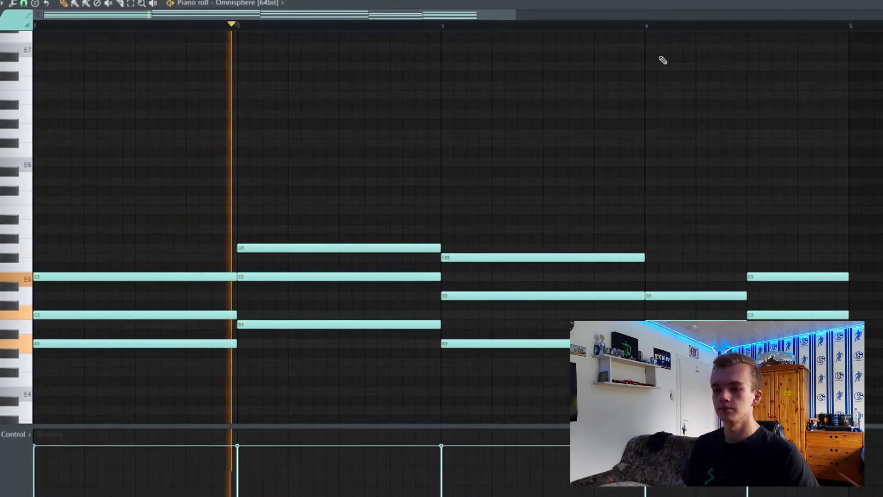
{"action": "scroll", "coordinate": [662, 60], "scroll_direction": "down", "scroll_amount": 3}
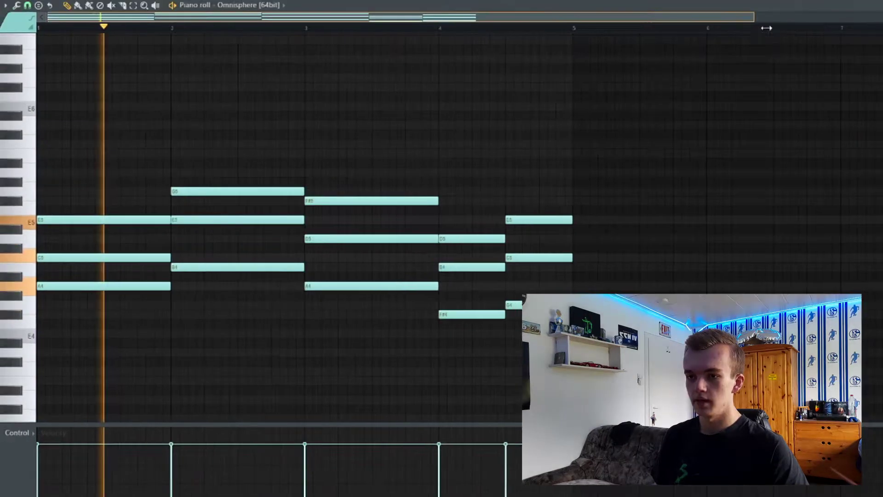
{"action": "left_click_drag", "start_coordinate": [767, 28], "coordinate": [799, 28]}
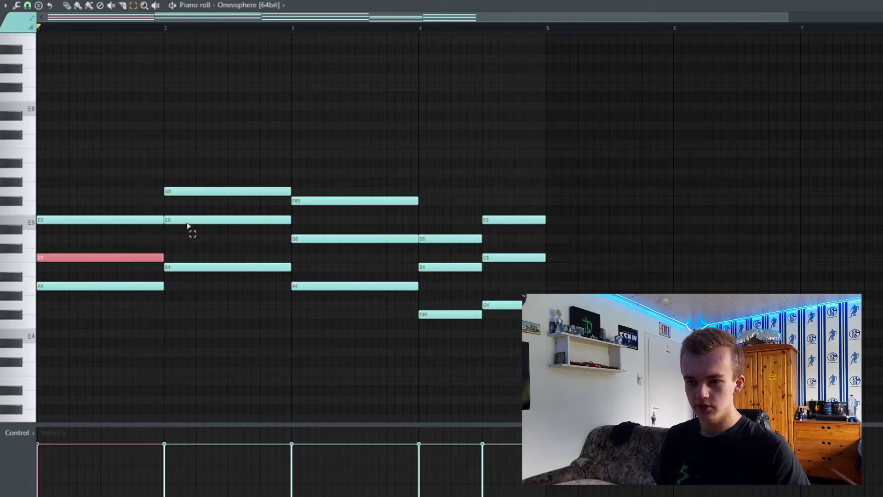
{"action": "key", "text": "ctrl+Up"}
{"action": "left_click", "coordinate": [496, 219]}
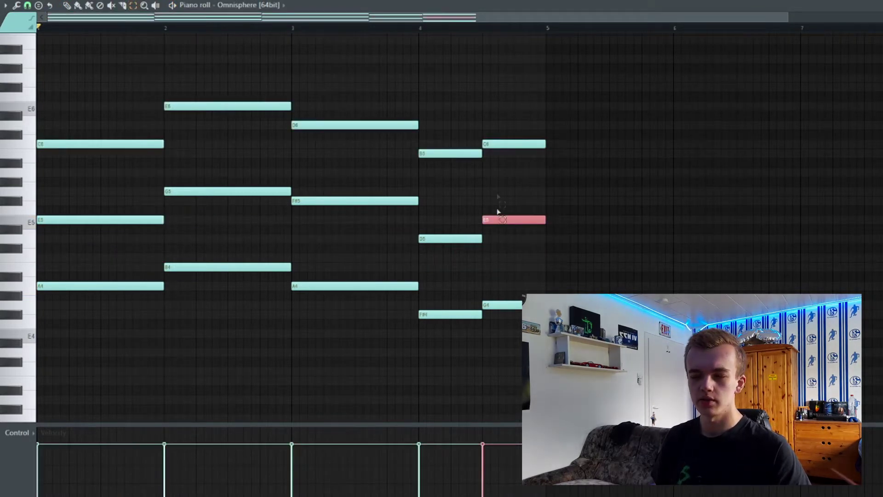
{"action": "key", "text": "space"}
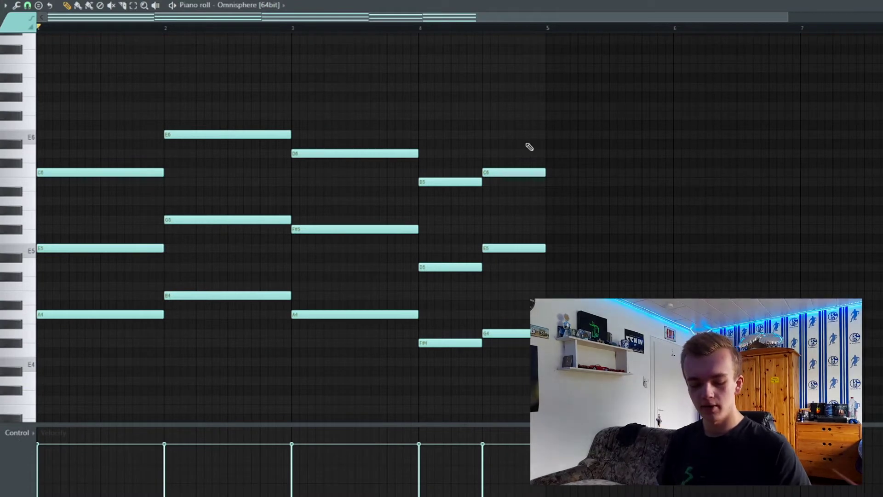
Apply the strumizer to the chord notes, randomize their velocities and play the result.
{"action": "key", "text": "alt+s"}
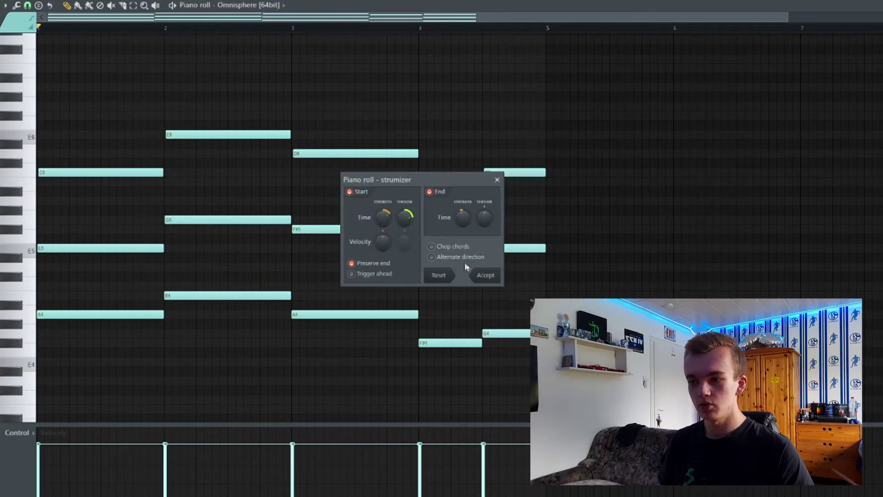
{"action": "left_click", "coordinate": [482, 275]}
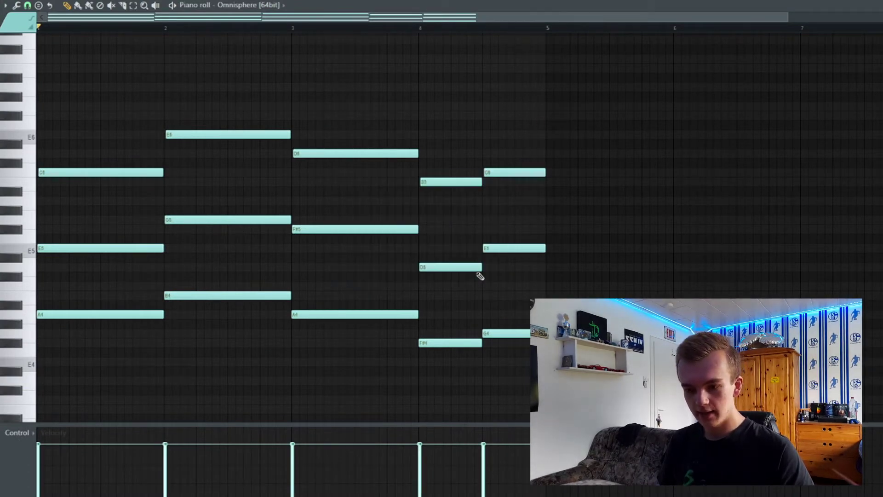
{"action": "key", "text": "alt+r"}
{"action": "left_click", "coordinate": [524, 289]}
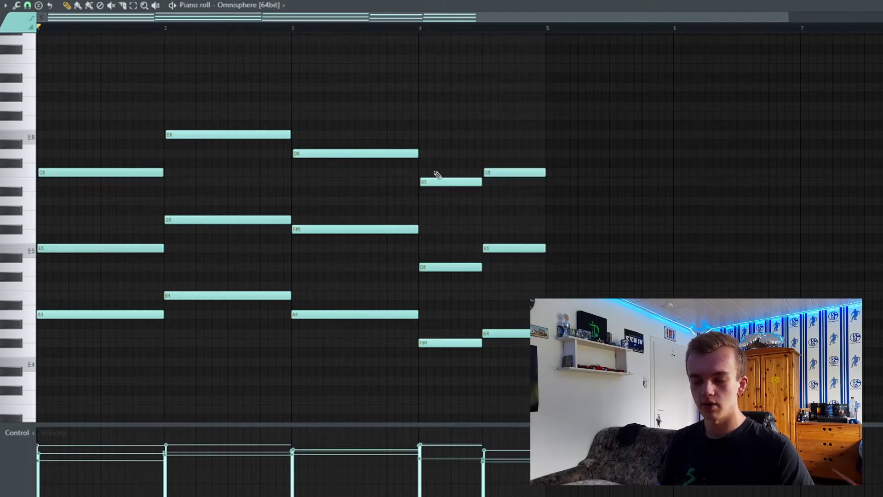
{"action": "key", "text": "space"}
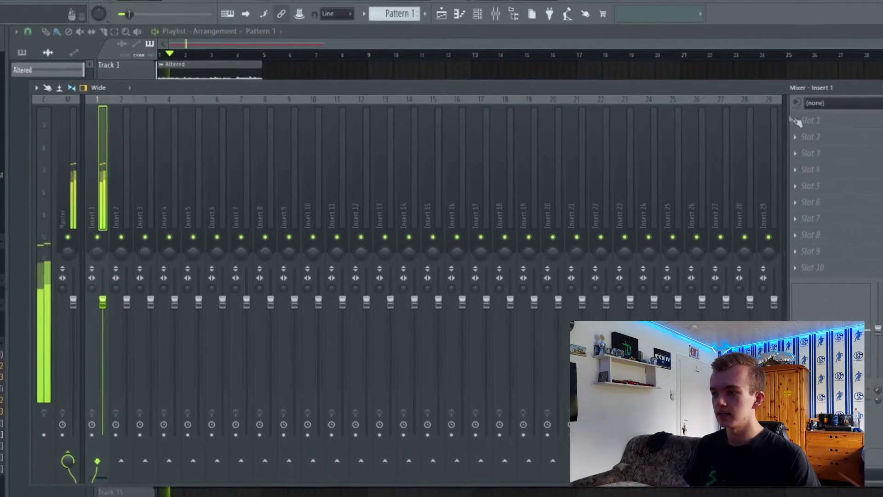
Load Fruity parametric EQ 2 on mixer Insert 1 and change the filter type of its first band.
{"action": "left_click", "coordinate": [779, 122]}
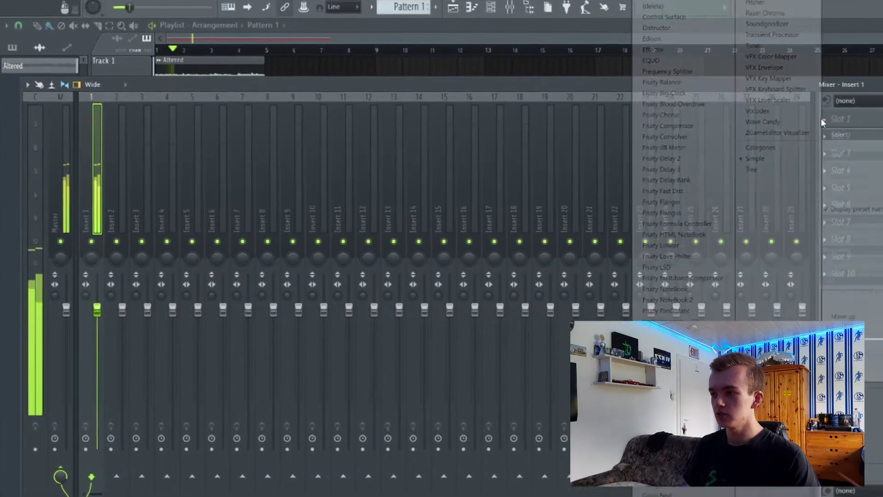
{"action": "left_click", "coordinate": [293, 316]}
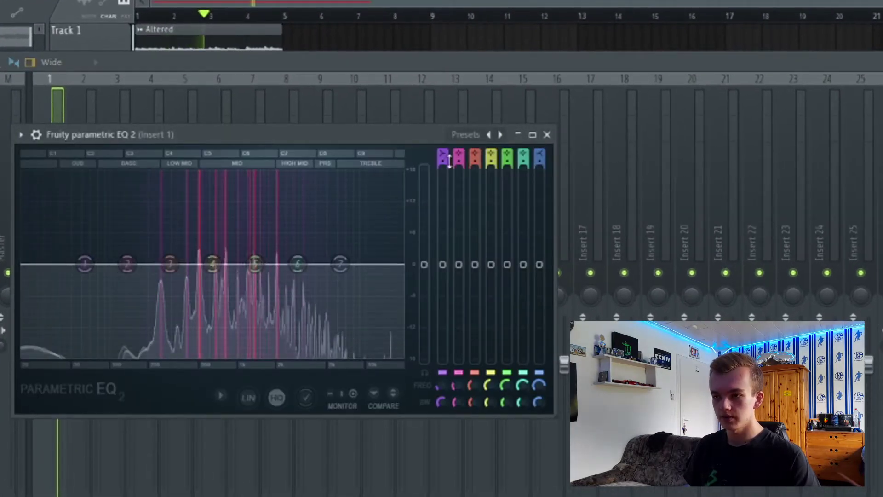
{"action": "left_click_drag", "start_coordinate": [446, 161], "coordinate": [446, 162]}
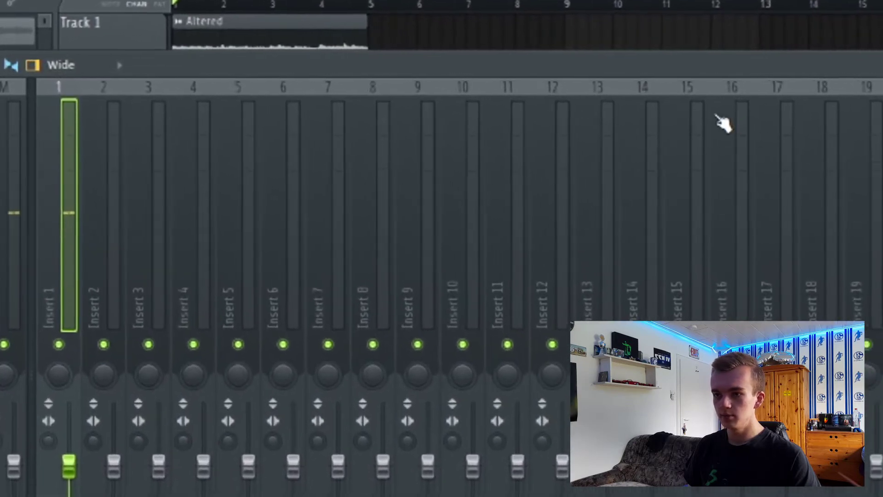
Set Insert 1's Fruity delay 2 to 4 steps, ping-pong and a low input volume, and add Fruity Reeverb 2 with its wet level adjusted.
{"action": "right_click", "coordinate": [321, 241]}
{"action": "mouse_move", "coordinate": [394, 270]}
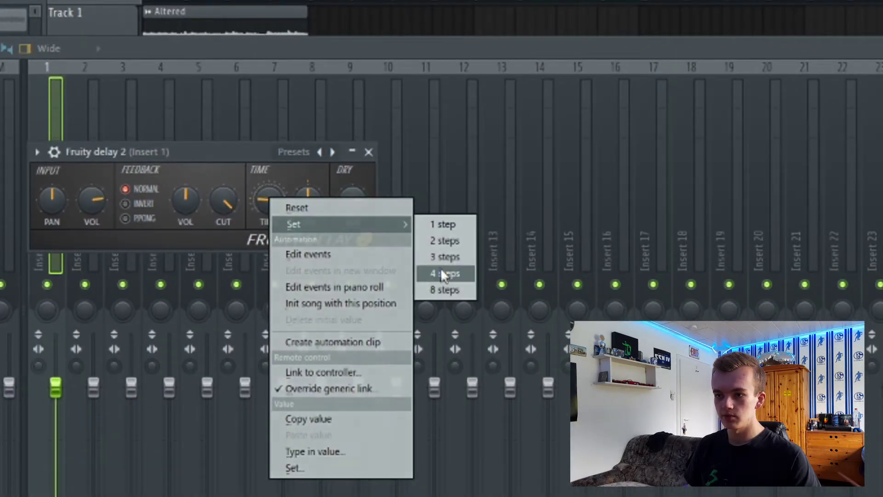
{"action": "left_click", "coordinate": [440, 274]}
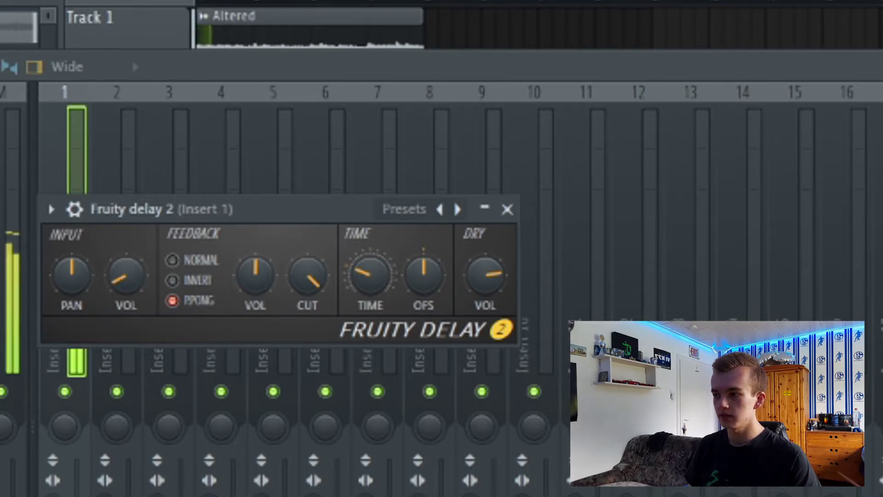
{"action": "key", "text": "Escape"}
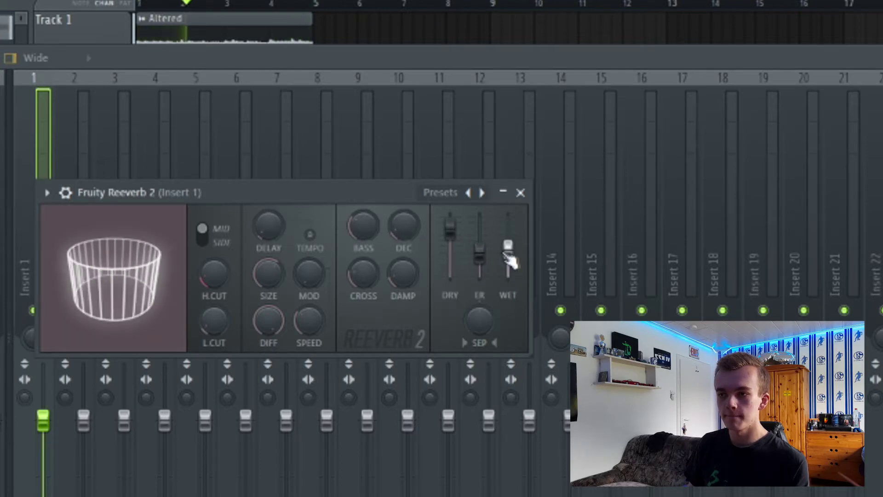
{"action": "left_click", "coordinate": [520, 193]}
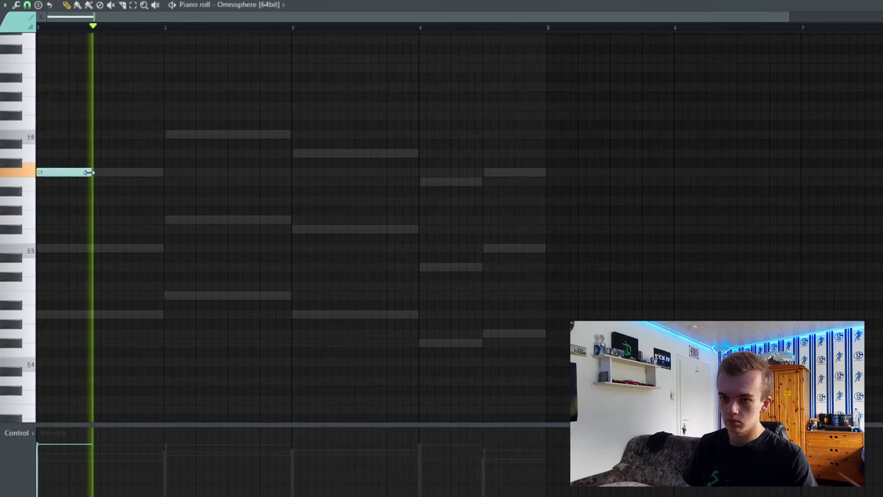
Write a short-note melody along the chords' top notes: C6, C6, E6, D6, D6, B5 and C6.
{"action": "left_click_drag", "start_coordinate": [98, 172], "coordinate": [65, 172]}
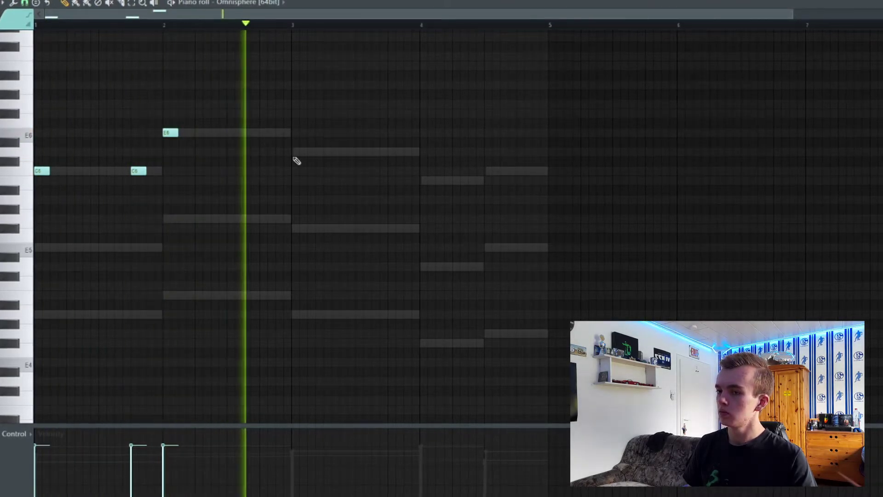
{"action": "left_click", "coordinate": [295, 152]}
{"action": "left_click", "coordinate": [391, 152]}
{"action": "left_click", "coordinate": [423, 180]}
{"action": "left_click", "coordinate": [486, 170]}
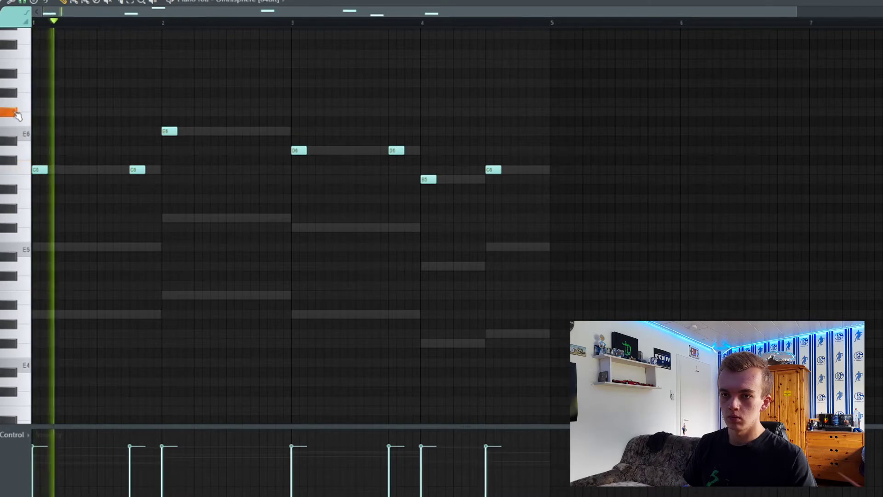
Add short high melody notes: A6 and G6 in bar 1, and G6 and F#6 at the ends of bars 2 and 3.
{"action": "key", "text": "space"}
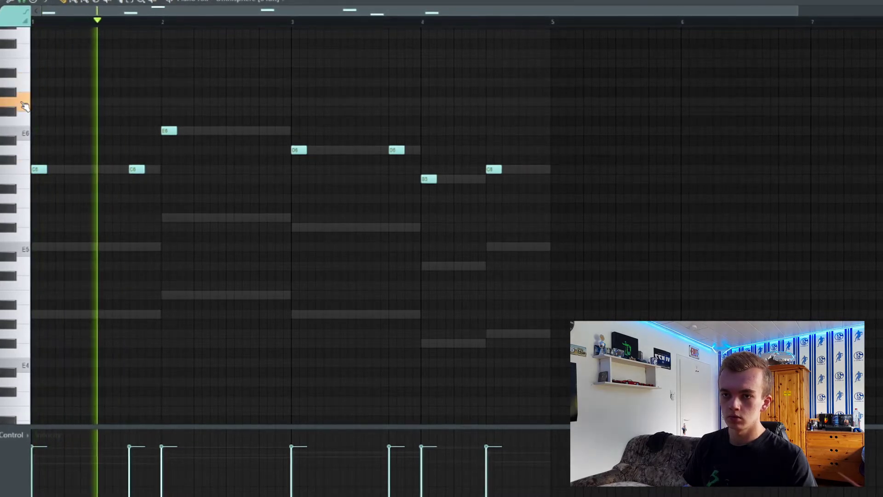
{"action": "left_click", "coordinate": [22, 88]}
{"action": "left_click", "coordinate": [22, 102]}
{"action": "left_click", "coordinate": [114, 101]}
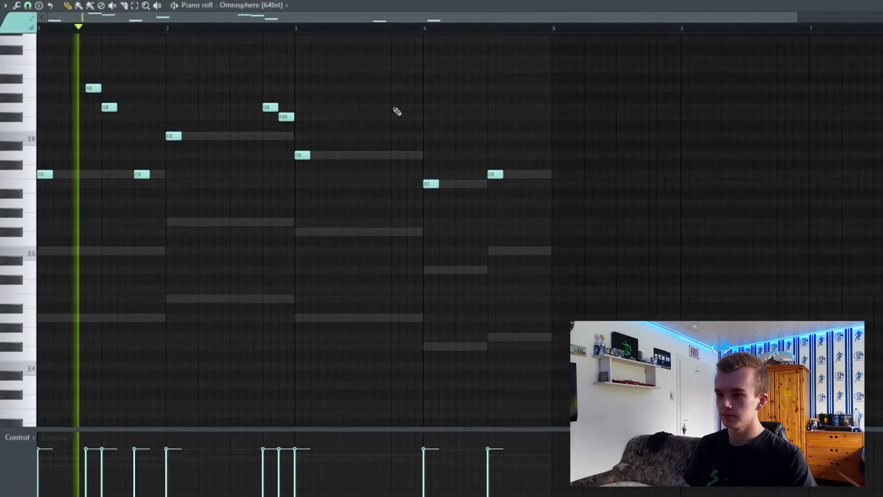
{"action": "left_click", "coordinate": [397, 108]}
{"action": "left_click", "coordinate": [416, 118]}
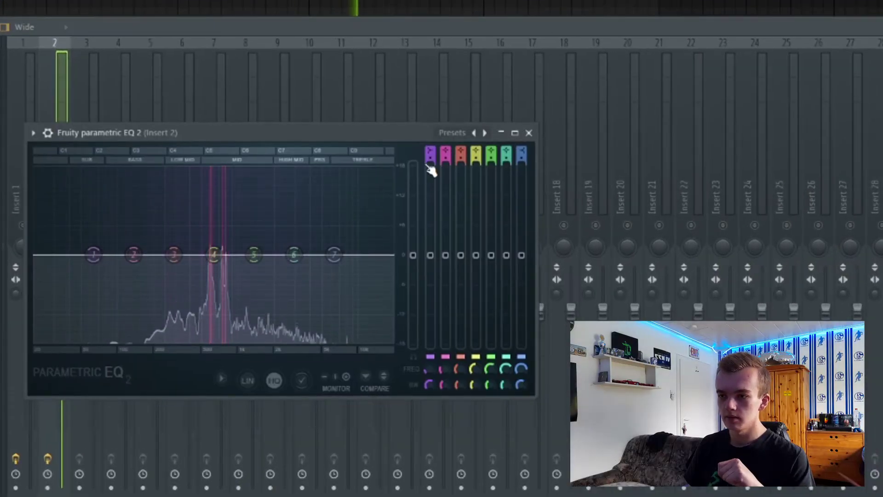
Turn band 1 of Insert 2's Fruity parametric EQ 2 into a steep high-pass filter and raise its cutoff to remove the lows.
{"action": "left_click_drag", "start_coordinate": [430, 152], "coordinate": [431, 143]}
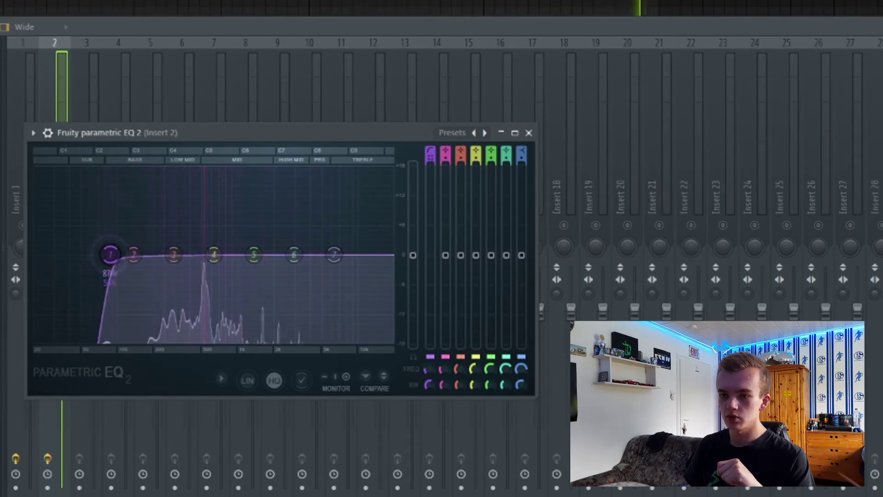
{"action": "left_click_drag", "start_coordinate": [116, 254], "coordinate": [125, 254]}
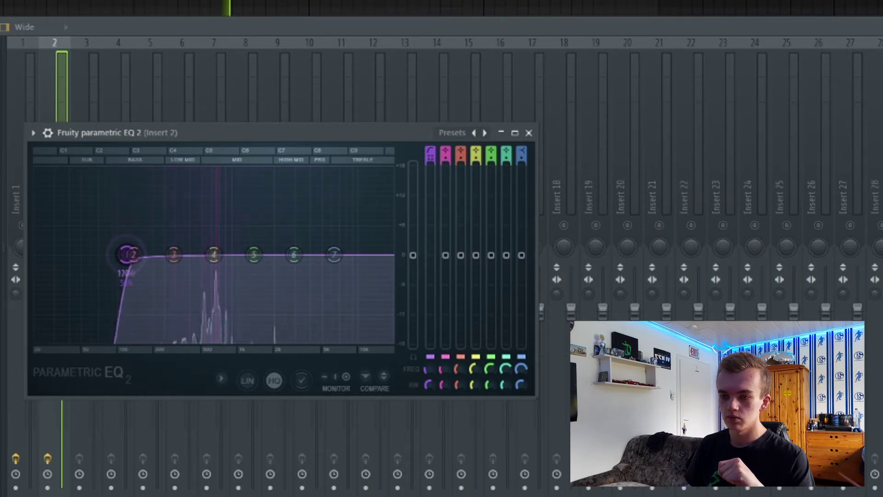
{"action": "left_click", "coordinate": [528, 132]}
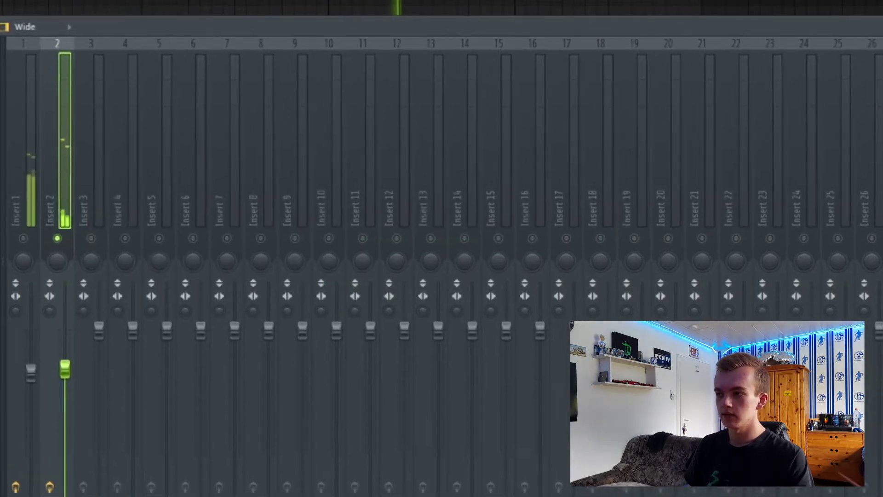
Add Fruity delay 2 to Insert 2 with 4 steps, ping-pong and low input volume, plus Fruity Reeverb 2 with its wet level adjusted.
{"action": "left_click", "coordinate": [824, 115]}
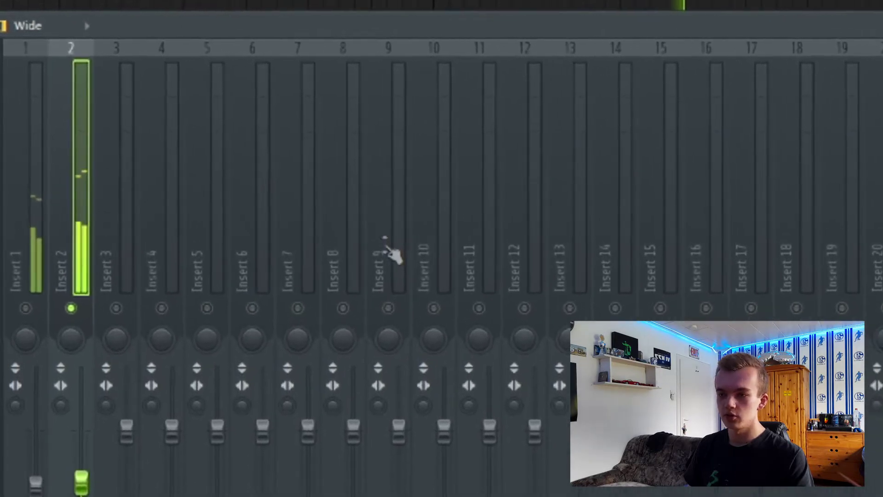
{"action": "right_click", "coordinate": [358, 294]}
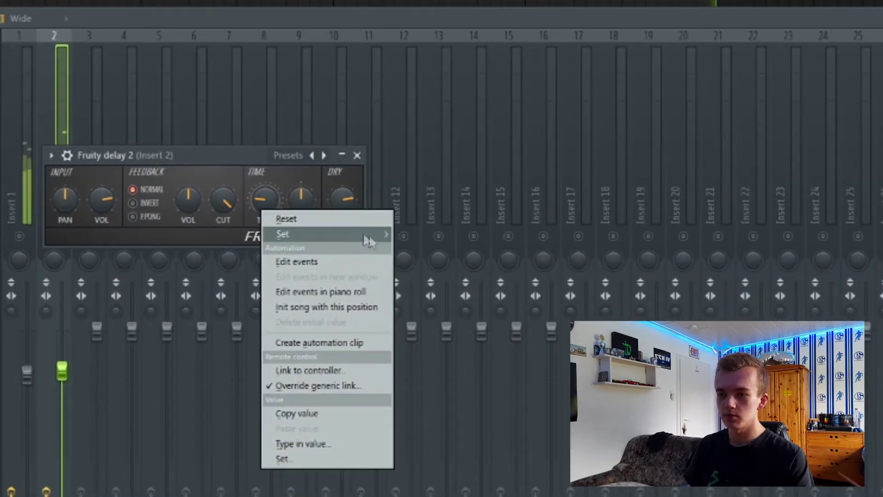
{"action": "left_click", "coordinate": [422, 281]}
{"action": "left_click", "coordinate": [133, 217]}
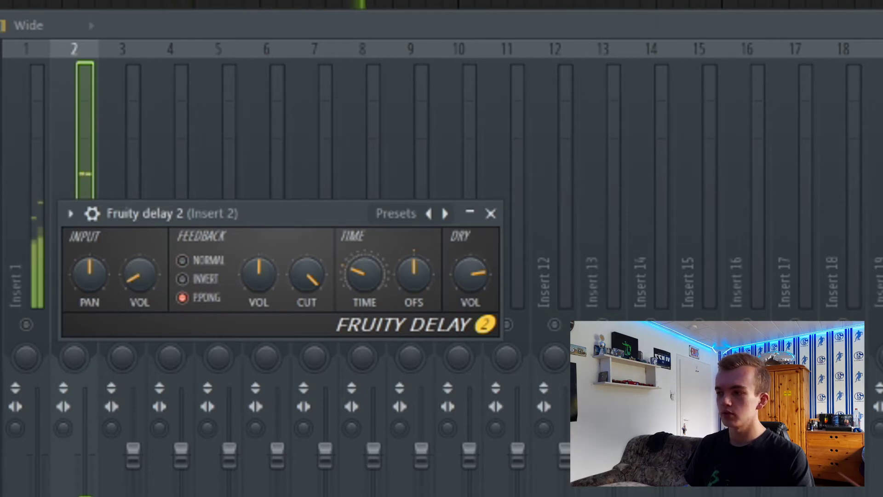
{"action": "left_click", "coordinate": [490, 213]}
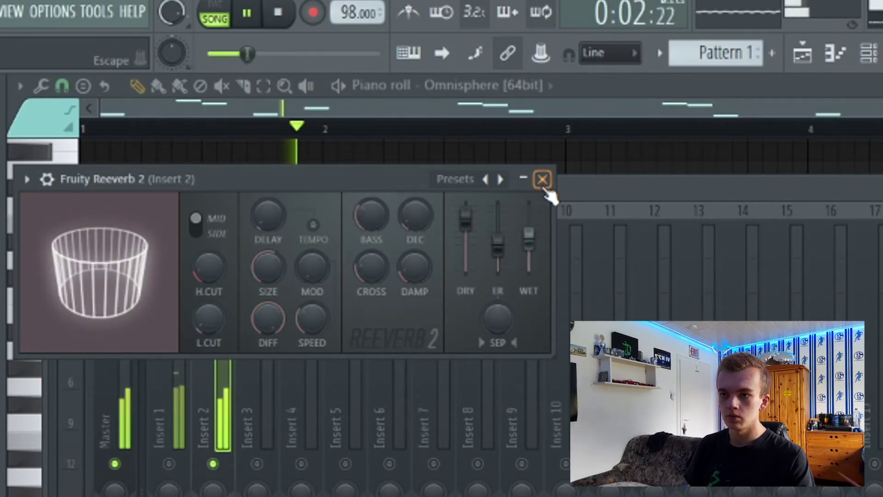
{"action": "left_click", "coordinate": [542, 179]}
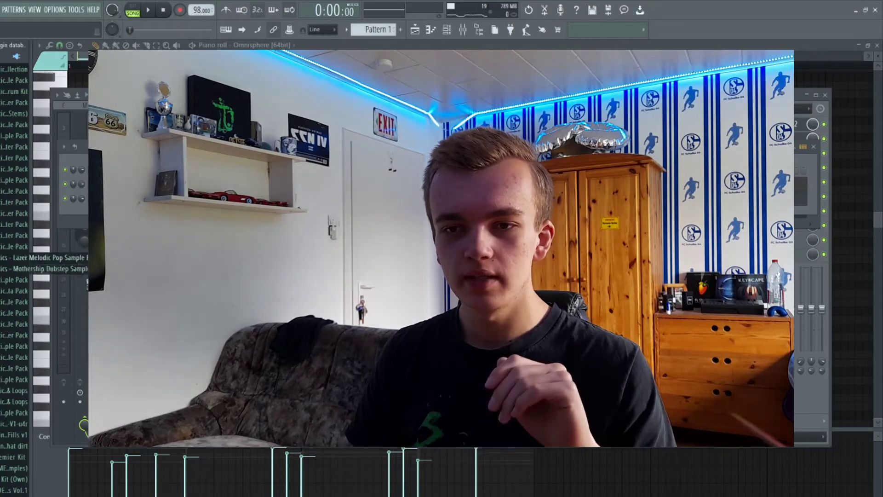
During playback, place hits on the Cymatics snare D channel every eight steps from step 5 across the four bars.
{"action": "key", "text": "space"}
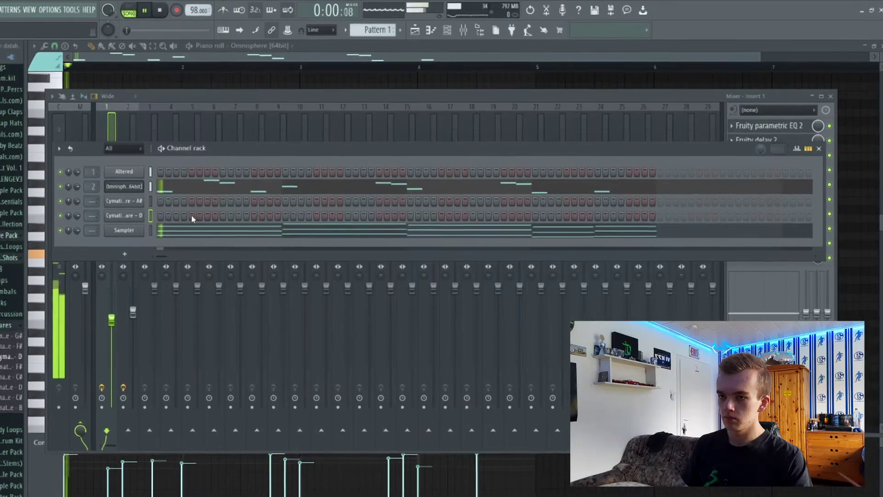
{"action": "left_click", "coordinate": [194, 214]}
{"action": "left_click", "coordinate": [243, 230]}
{"action": "left_click", "coordinate": [309, 230]}
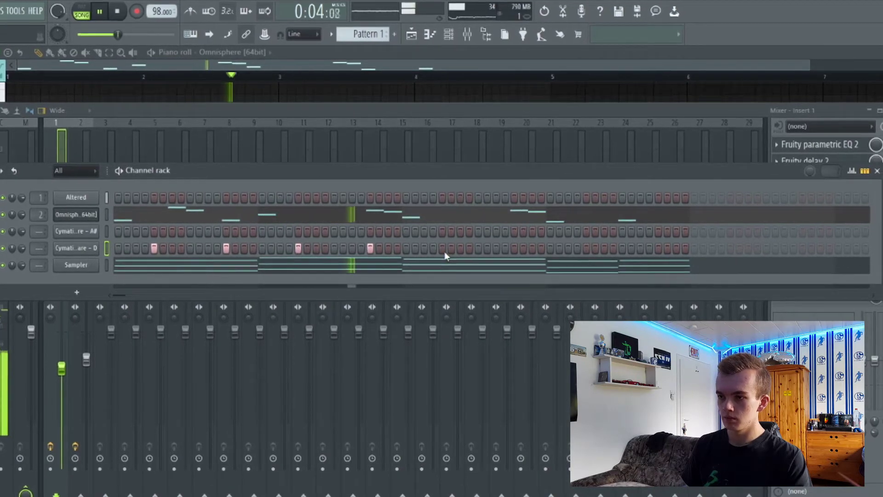
{"action": "left_click", "coordinate": [512, 249]}
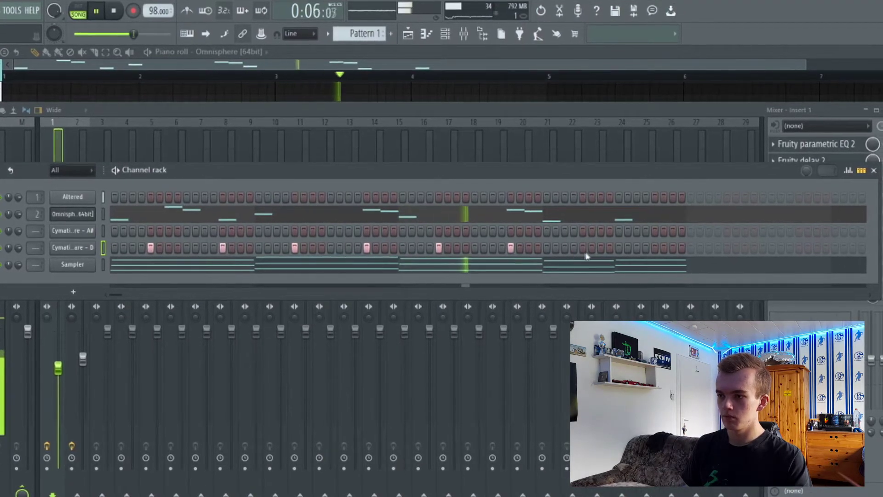
Place extra hits on the Cymatics A# channel at steps 8, 10, 40, 42, 56 and 58.
{"action": "left_click", "coordinate": [173, 229]}
{"action": "left_click", "coordinate": [191, 229]}
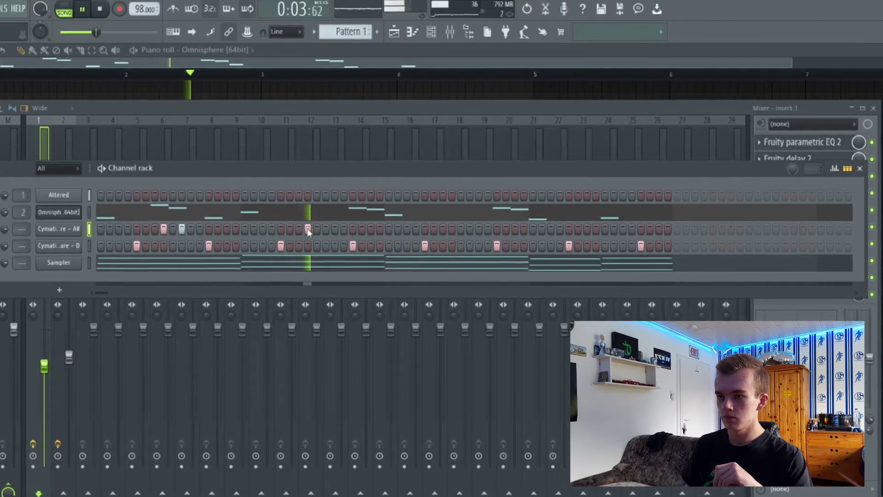
{"action": "left_click", "coordinate": [451, 230]}
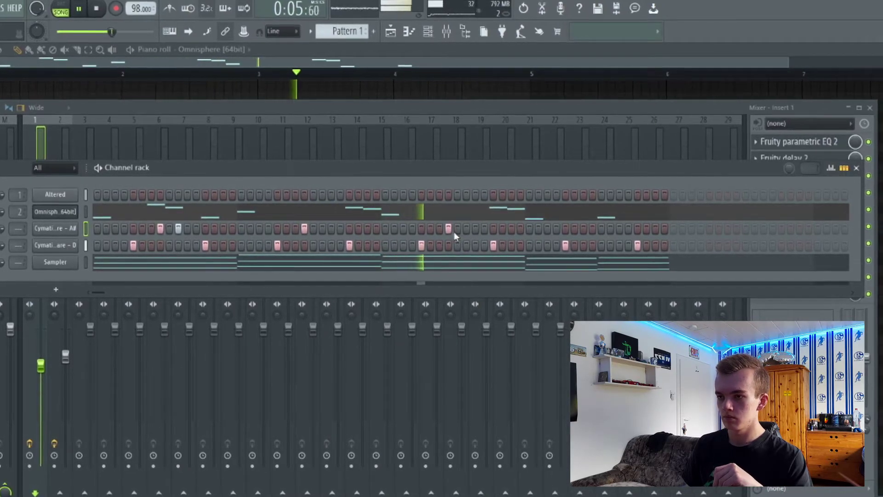
{"action": "left_click", "coordinate": [467, 230]}
{"action": "left_click", "coordinate": [589, 229]}
{"action": "left_click", "coordinate": [608, 229]}
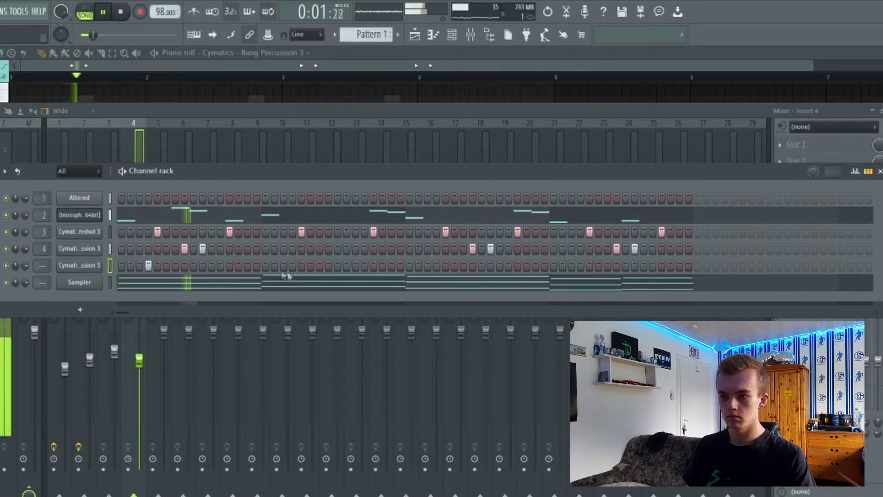
Repeat the Bang Percussion 5 hit at steps 20, 36 and 52 and bring up the mixer.
{"action": "left_click", "coordinate": [292, 265]}
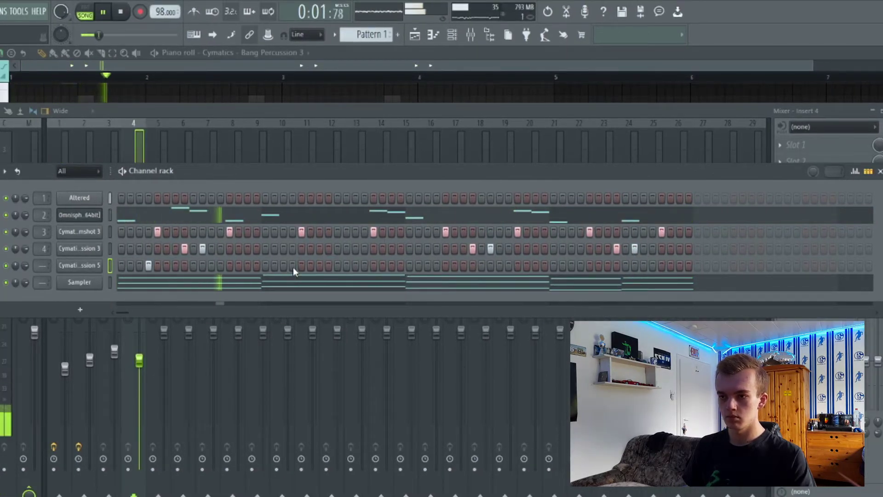
{"action": "left_click", "coordinate": [437, 266]}
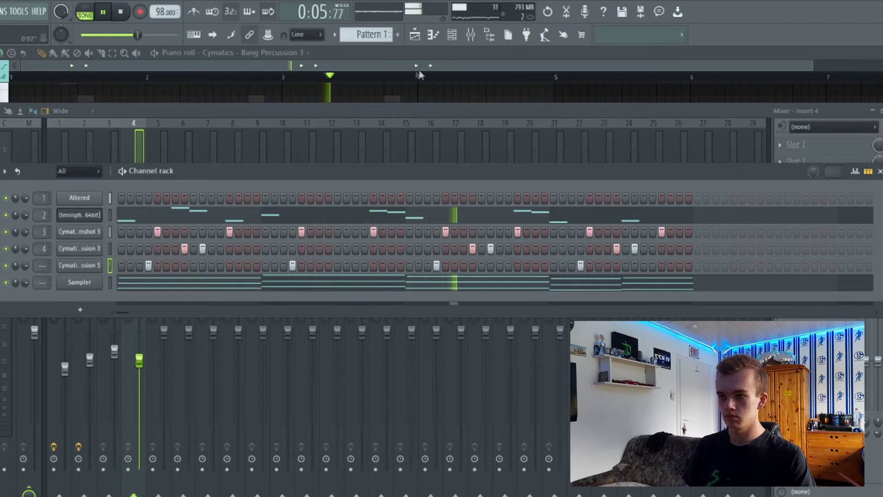
{"action": "left_click", "coordinate": [436, 41]}
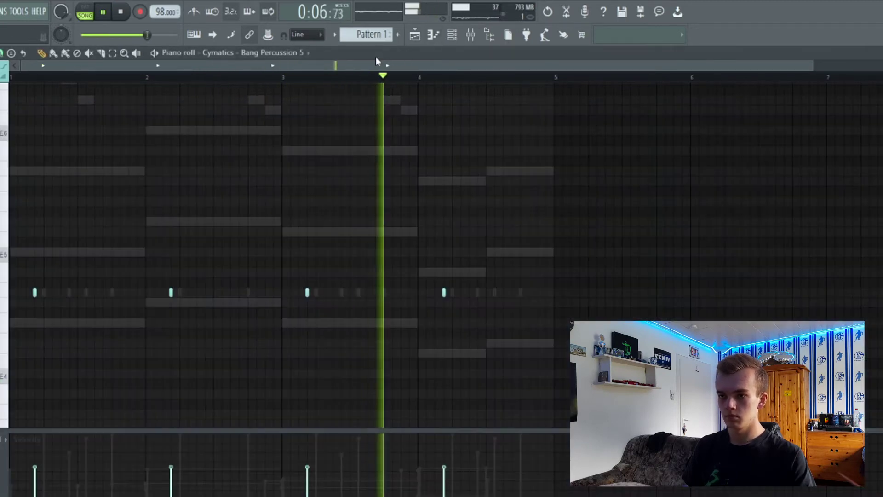
{"action": "left_click", "coordinate": [471, 37]}
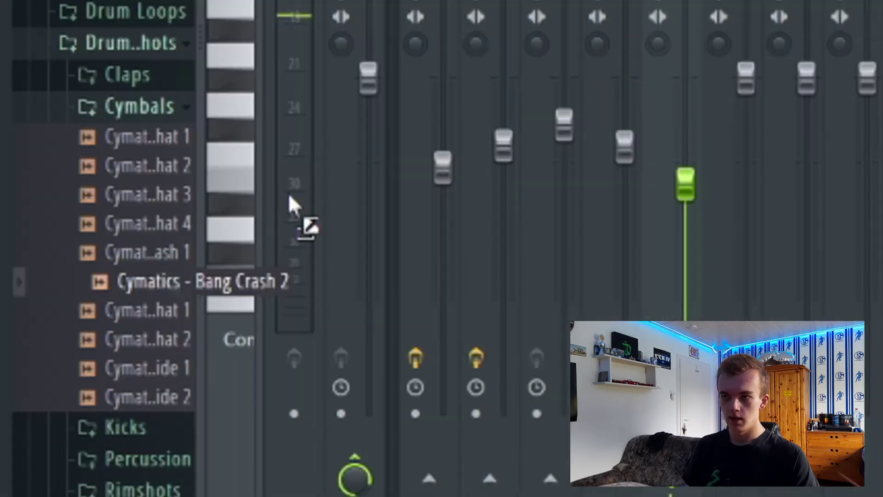
Add Cymatics - Bang Crash 2 as a channel above Sampler, routed to Insert 6, with a hit on step 1.
{"action": "left_click_drag", "start_coordinate": [154, 282], "coordinate": [129, 230]}
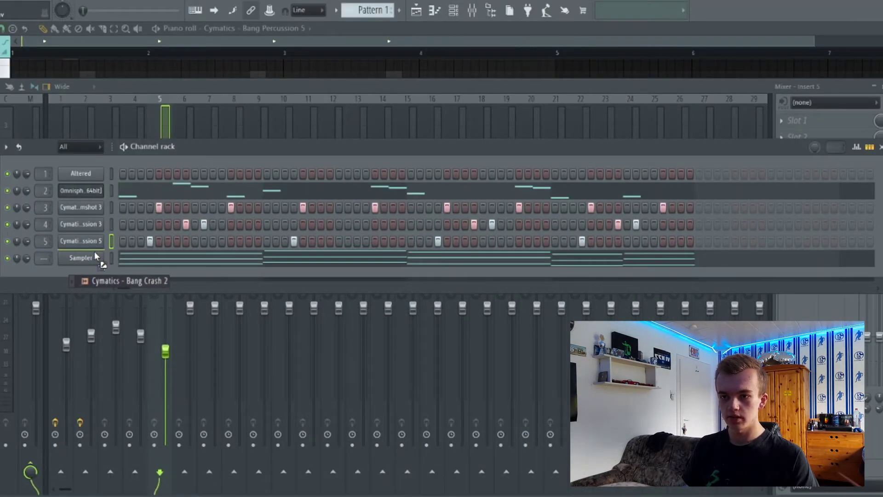
{"action": "left_click_drag", "start_coordinate": [97, 256], "coordinate": [114, 258]}
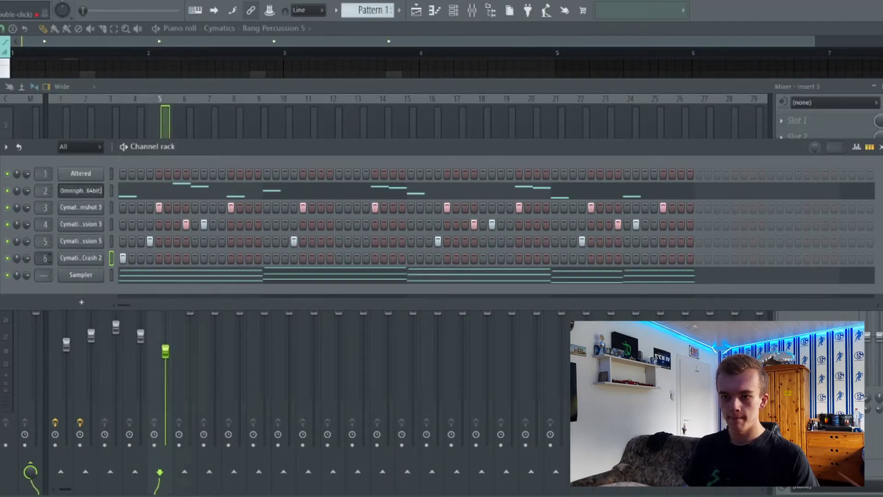
{"action": "left_click", "coordinate": [320, 85]}
Add Fruity Reeverb 2 to Insert 6 and lower the insert's volume.
{"action": "left_click", "coordinate": [879, 122]}
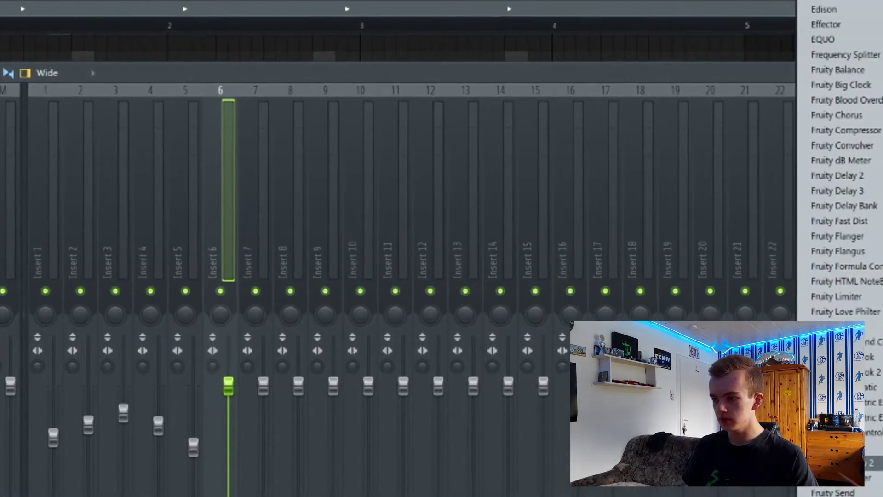
{"action": "left_click", "coordinate": [871, 463]}
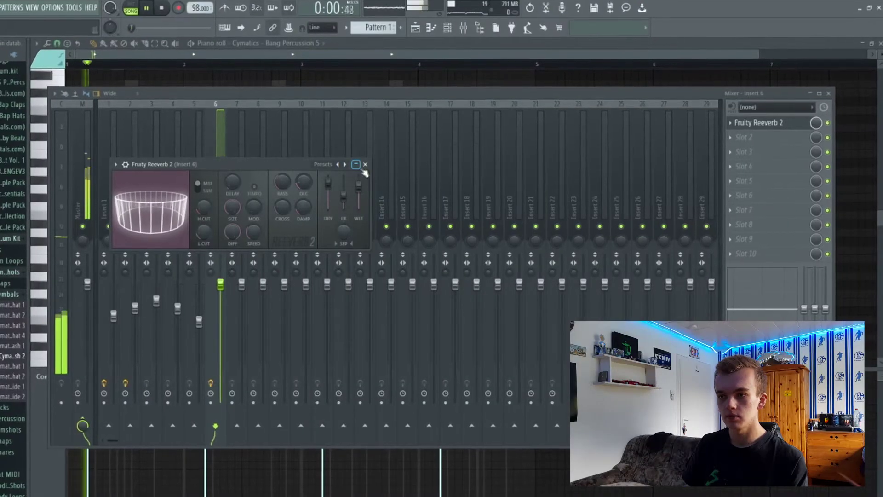
{"action": "left_click", "coordinate": [513, 195]}
{"action": "left_click_drag", "start_coordinate": [223, 291], "coordinate": [219, 343]}
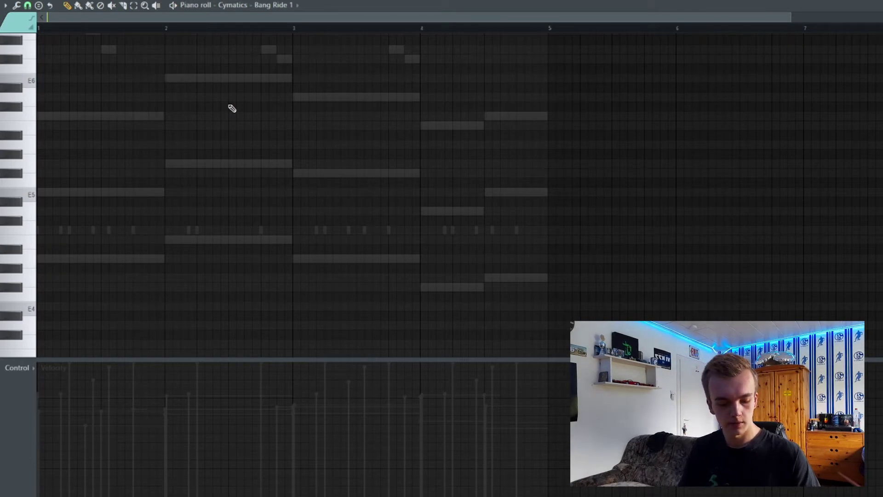
Record the Bang Ride 1 pattern and the Bang Kick 1 hits across the four bars, and select all kick notes.
{"action": "key", "text": "space"}
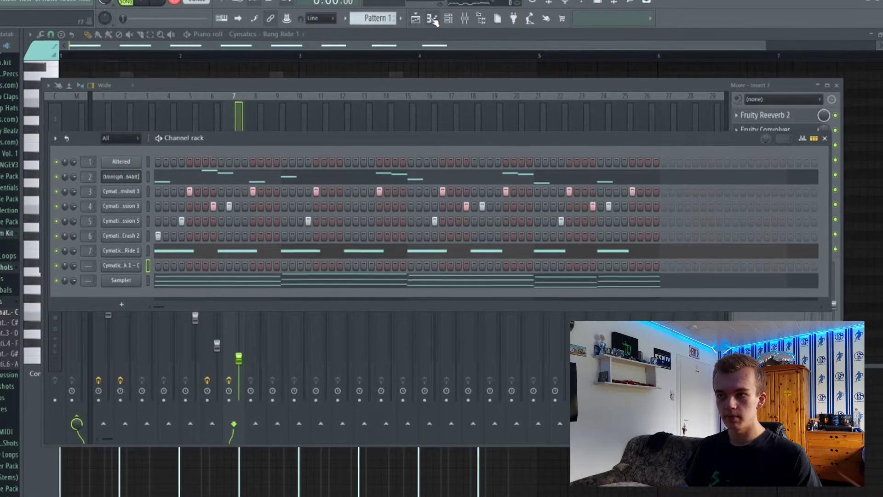
{"action": "left_click", "coordinate": [433, 19]}
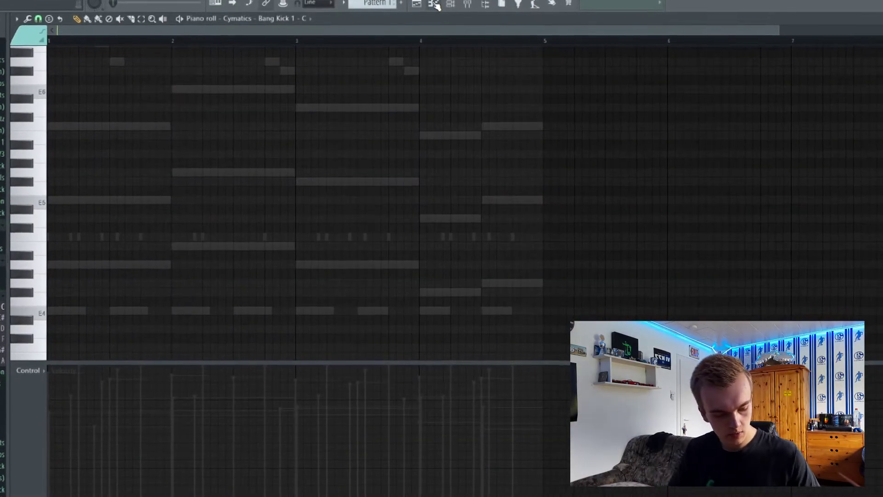
{"action": "key", "text": "space"}
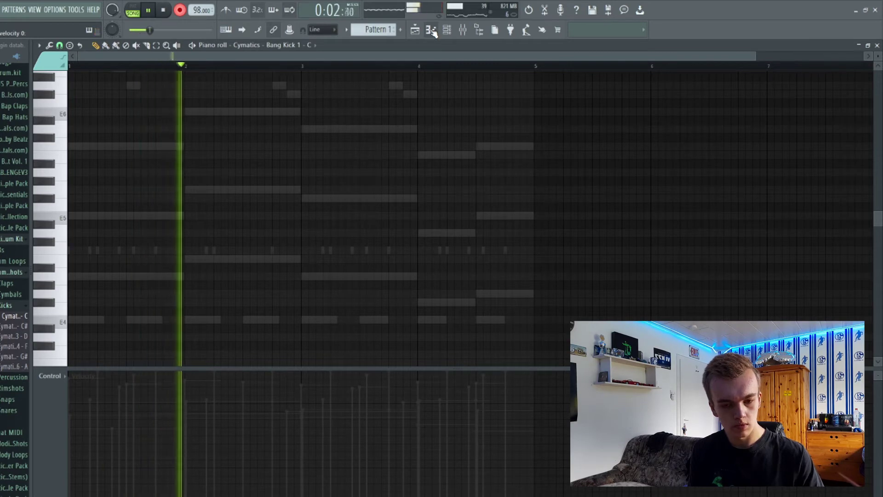
{"action": "key", "text": "space"}
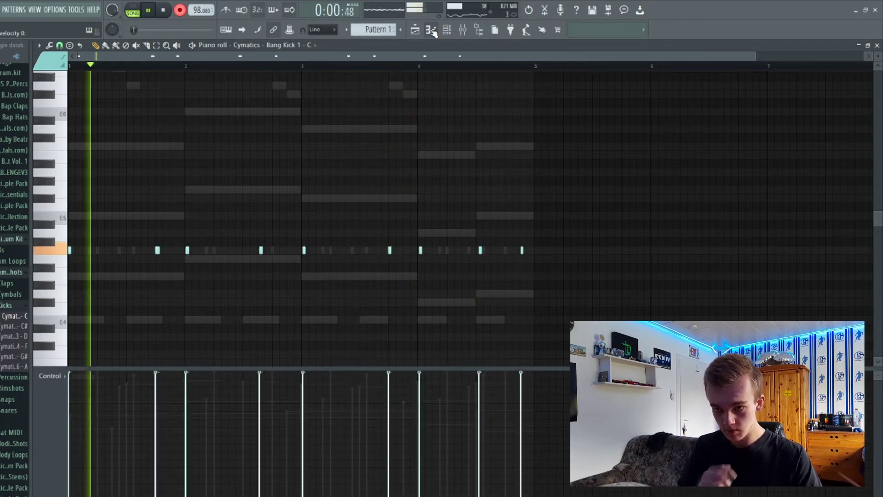
{"action": "key", "text": "ctrl+a"}
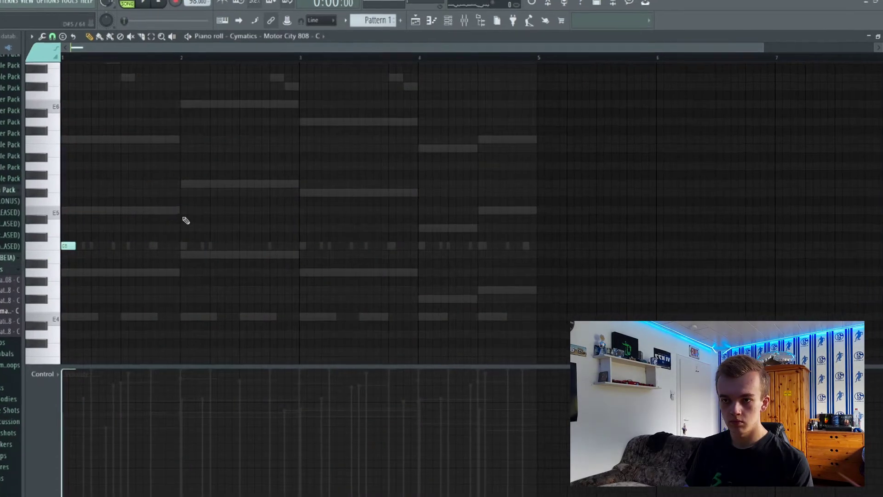
Place Motor City 808 notes: C5 at step 13 of bar 1, E5 at steps 1 and 13 of bar 2, D5 at steps 1 and 13 of bar 3.
{"action": "left_click", "coordinate": [187, 216]}
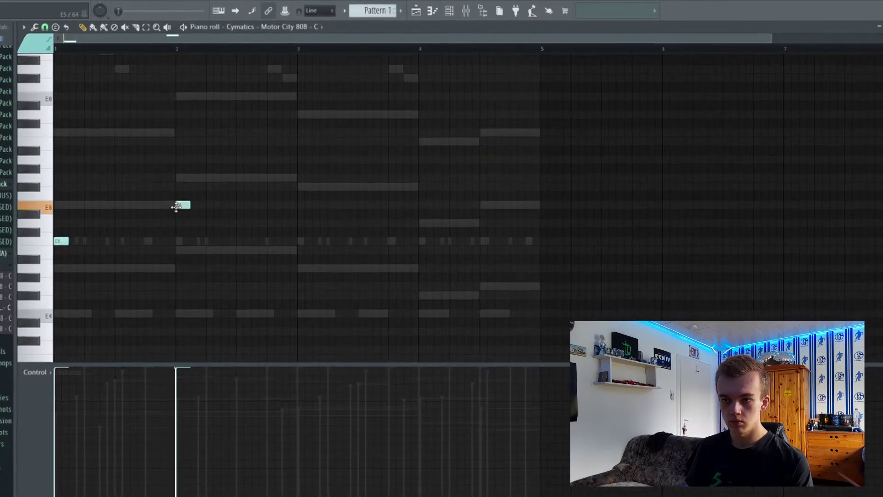
{"action": "key", "text": "space"}
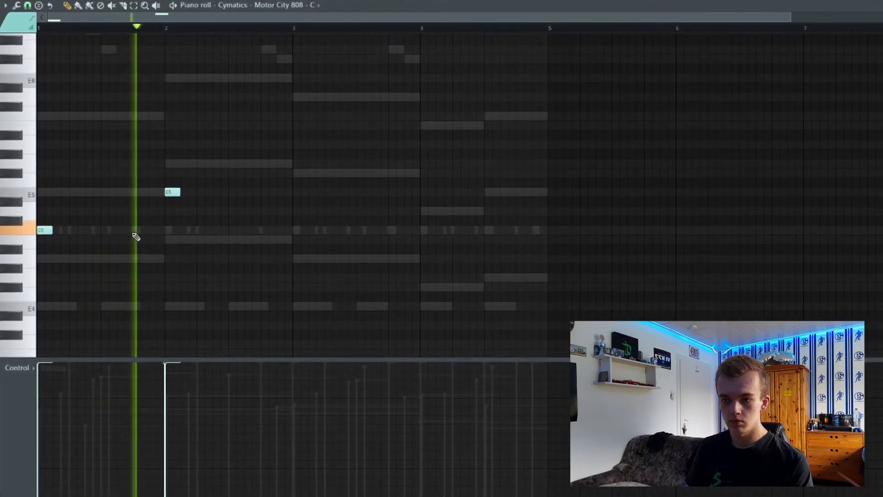
{"action": "left_click", "coordinate": [141, 237]}
{"action": "left_click", "coordinate": [261, 193]}
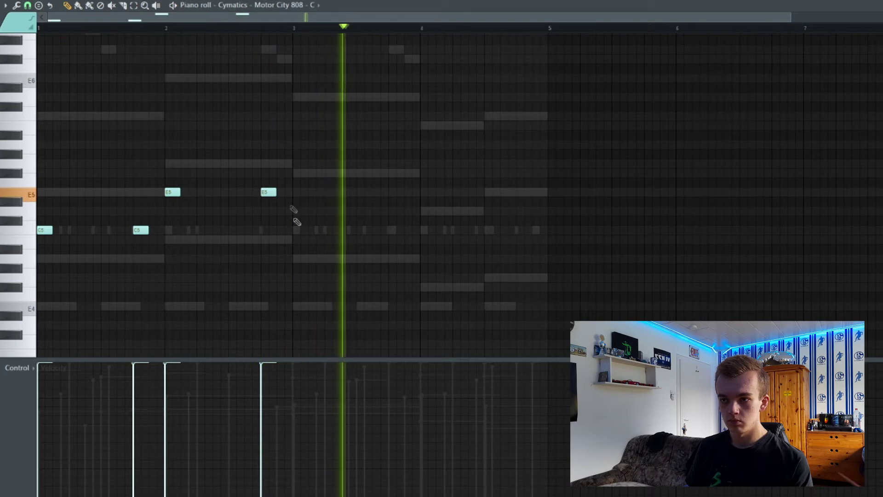
{"action": "left_click", "coordinate": [294, 210]}
{"action": "left_click", "coordinate": [392, 211]}
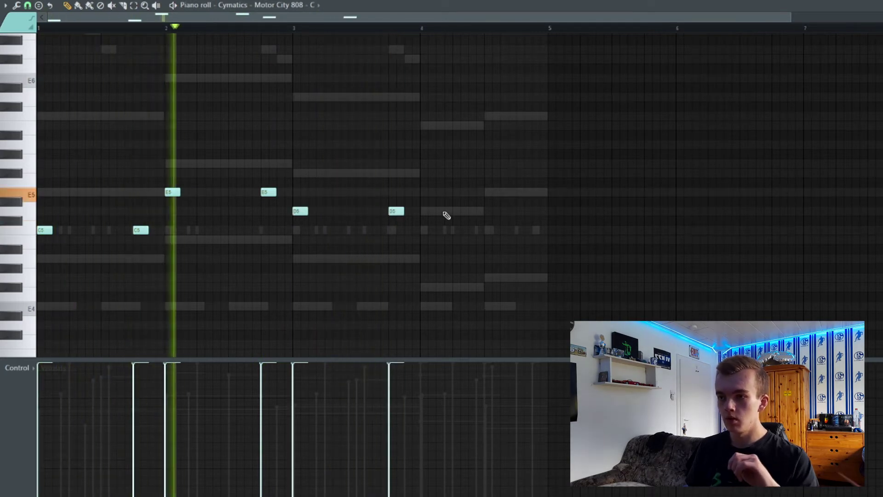
Add 808 notes B5 and C6 at steps 1 and 9 of bar 4, transpose them down an octave, and add C5 at step 15.
{"action": "left_click", "coordinate": [422, 125]}
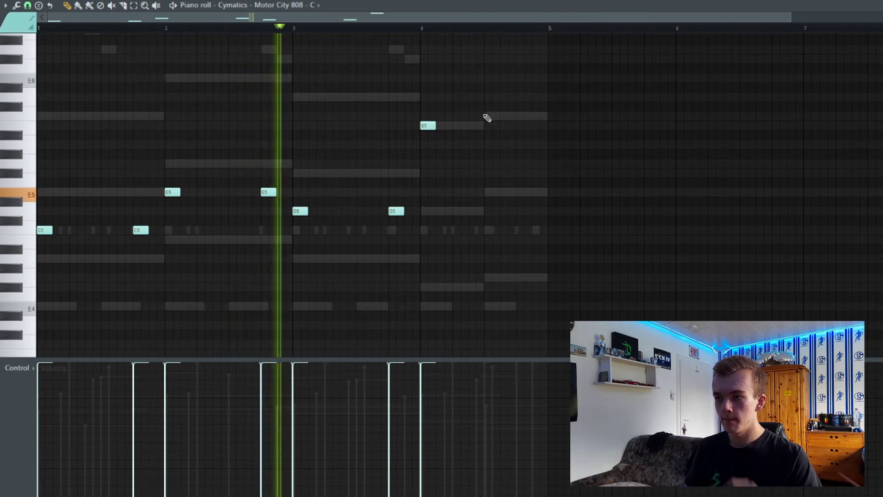
{"action": "left_click", "coordinate": [486, 116]}
{"action": "left_click_drag", "start_coordinate": [513, 111], "coordinate": [423, 133]}
{"action": "key", "text": "ctrl+Down"}
{"action": "left_click", "coordinate": [423, 134], "text": "ctrl"}
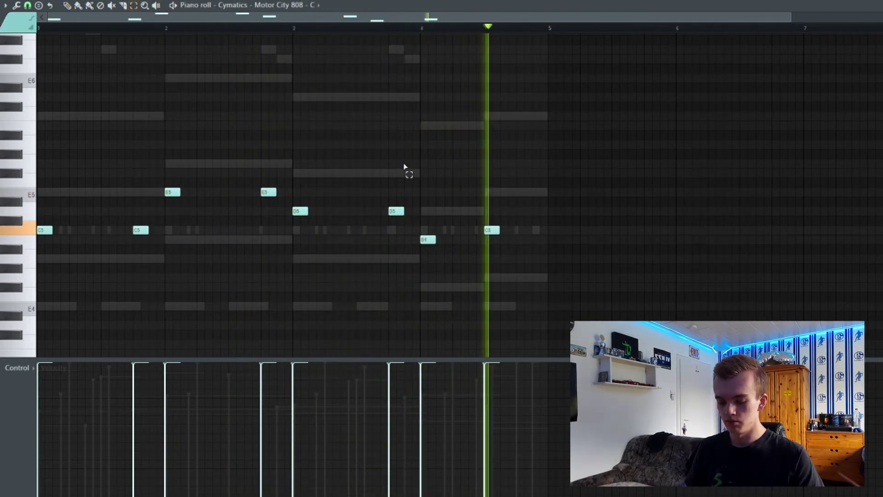
{"action": "left_click_drag", "start_coordinate": [494, 231], "coordinate": [542, 231]}
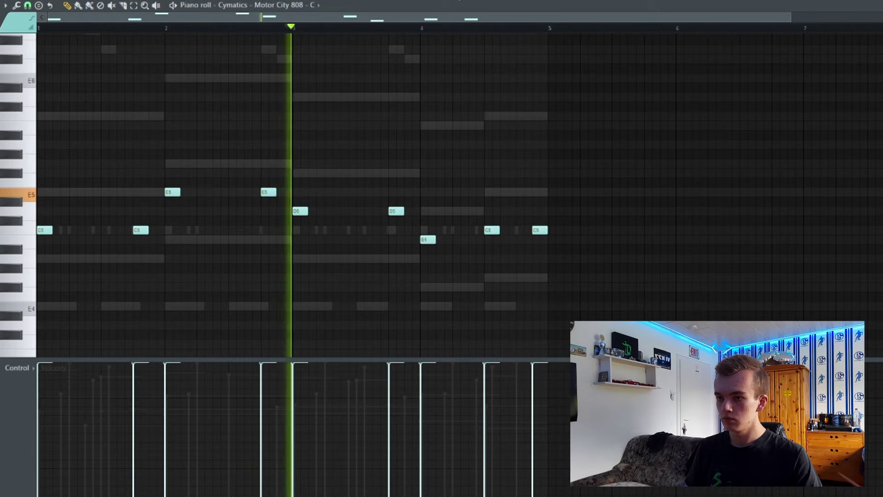
Replace the sample on the Motor City 808 channel with a different 808.
{"action": "key", "text": "F6"}
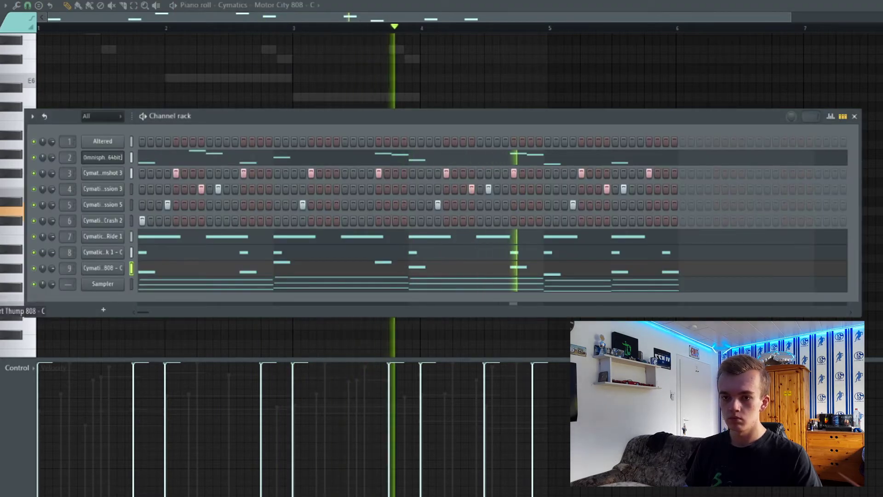
{"action": "left_click_drag", "start_coordinate": [96, 277], "coordinate": [109, 266]}
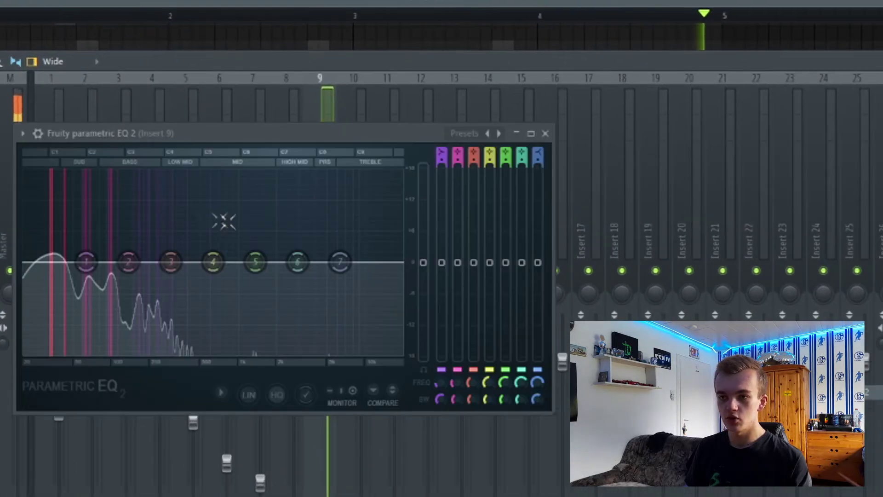
In Insert 9's Fruity parametric EQ 2, boost band 5 at 999 Hz and make band 7 a steep low-pass with a slightly higher cutoff.
{"action": "left_click_drag", "start_coordinate": [257, 261], "coordinate": [239, 230]}
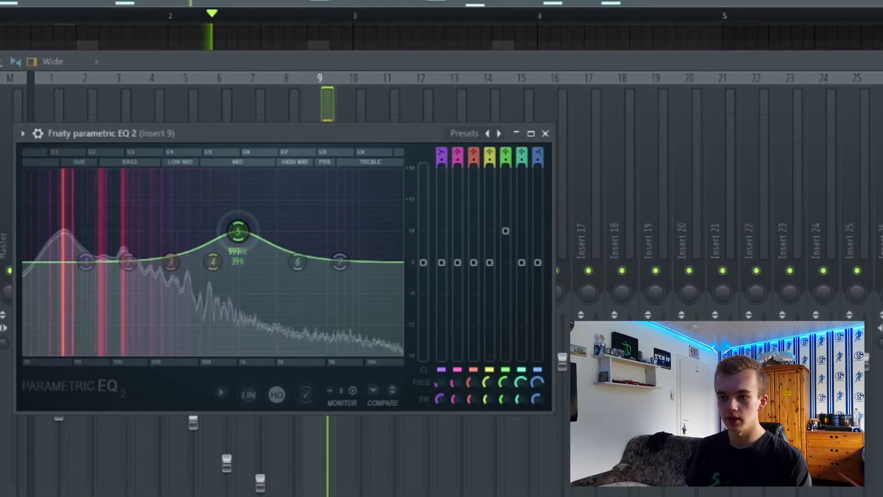
{"action": "left_click_drag", "start_coordinate": [537, 160], "coordinate": [538, 172]}
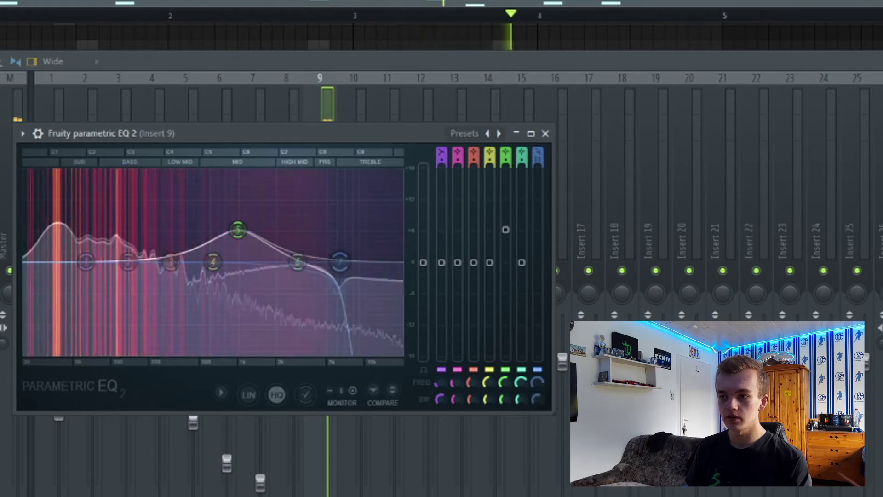
{"action": "left_click_drag", "start_coordinate": [341, 263], "coordinate": [351, 263]}
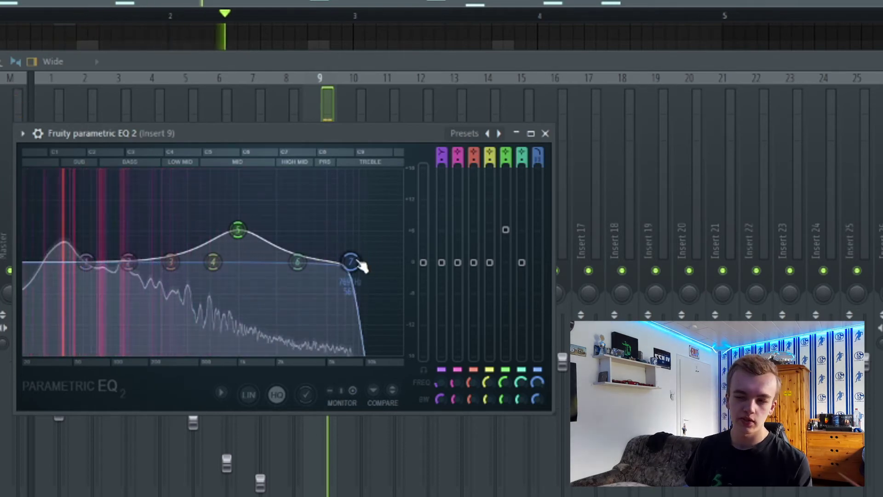
{"action": "left_click", "coordinate": [545, 134]}
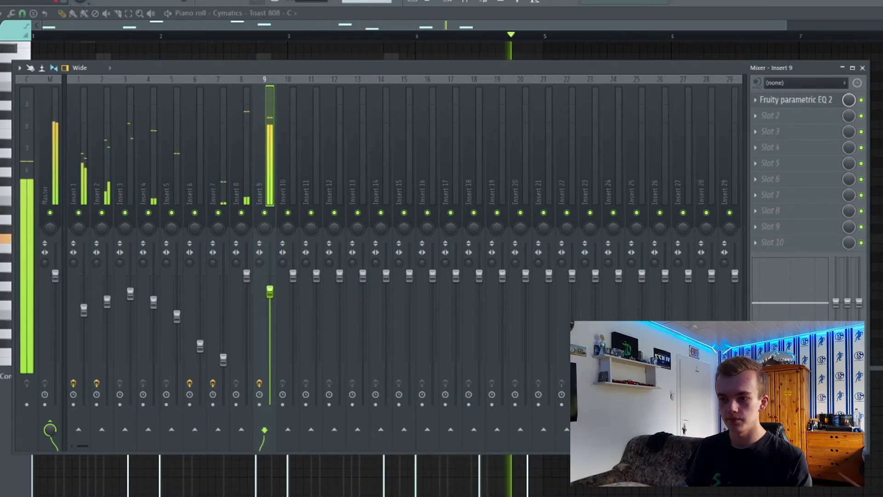
Place a Roommate Open Hihat hit on step 17 and enlarge the velocity lane in its piano roll.
{"action": "key", "text": "F6"}
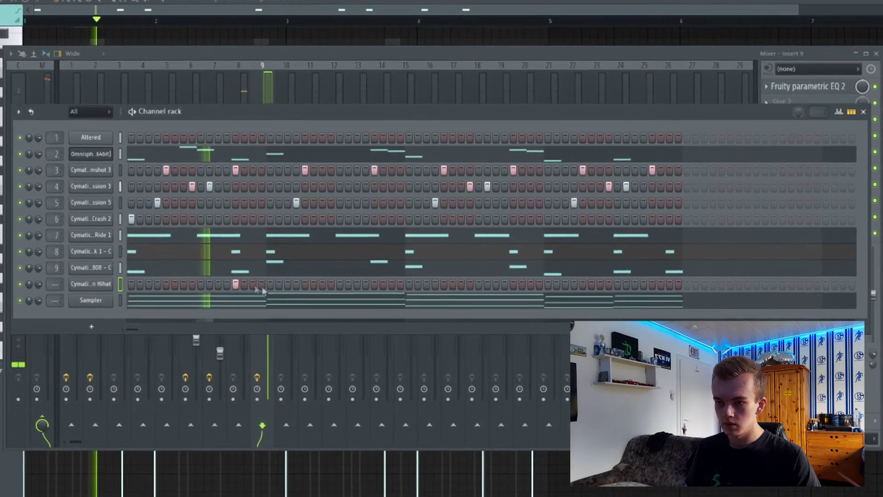
{"action": "left_click", "coordinate": [271, 284]}
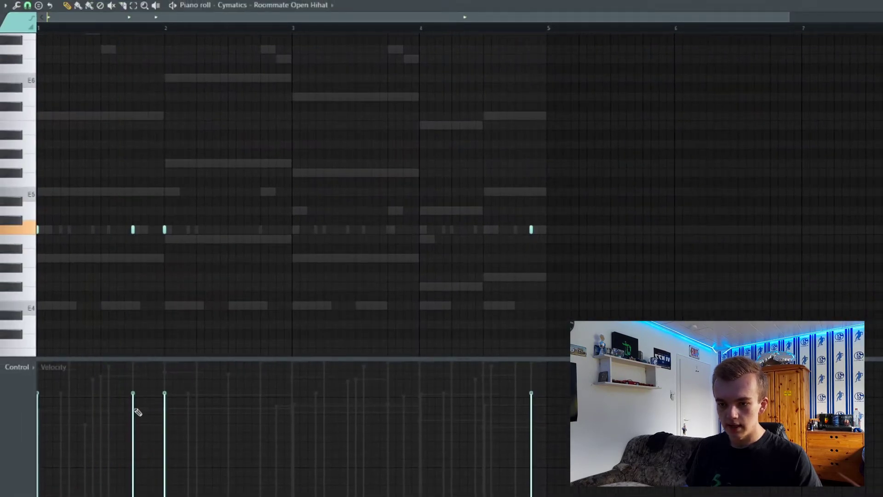
{"action": "left_click_drag", "start_coordinate": [155, 308], "coordinate": [158, 267]}
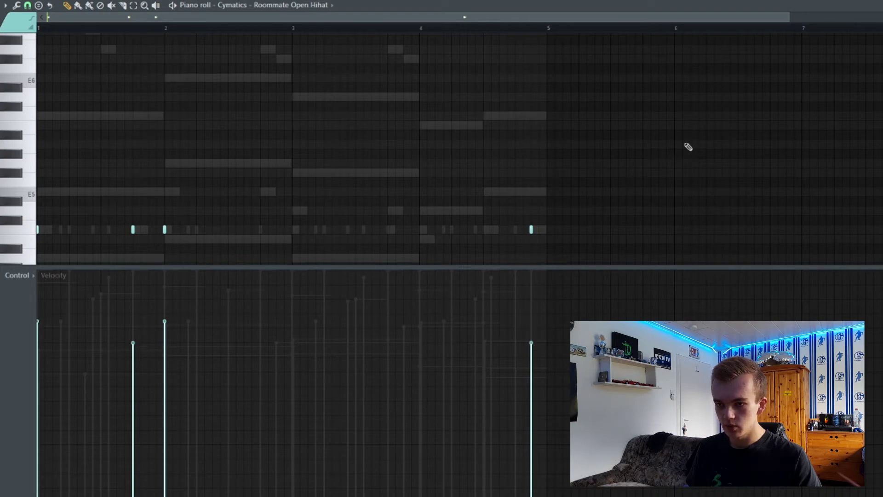
{"action": "scroll", "coordinate": [666, 161], "scroll_direction": "down", "scroll_amount": 3}
{"action": "key", "text": "space"}
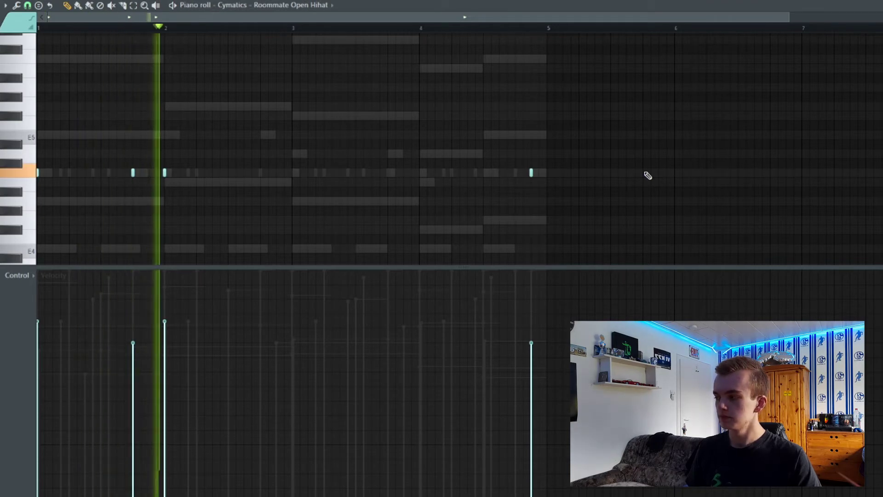
Raise the velocity of the open hi-hat hits starting bars 1 and 2, and add hits at bars 3 and 4 and step 9 of bar 4.
{"action": "left_click", "coordinate": [165, 314]}
{"action": "left_click", "coordinate": [39, 313]}
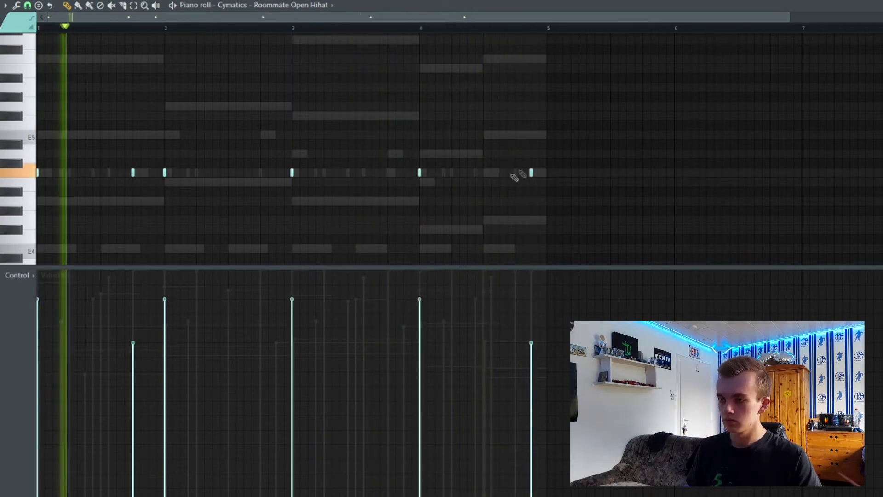
{"action": "left_click_drag", "start_coordinate": [418, 174], "coordinate": [482, 182]}
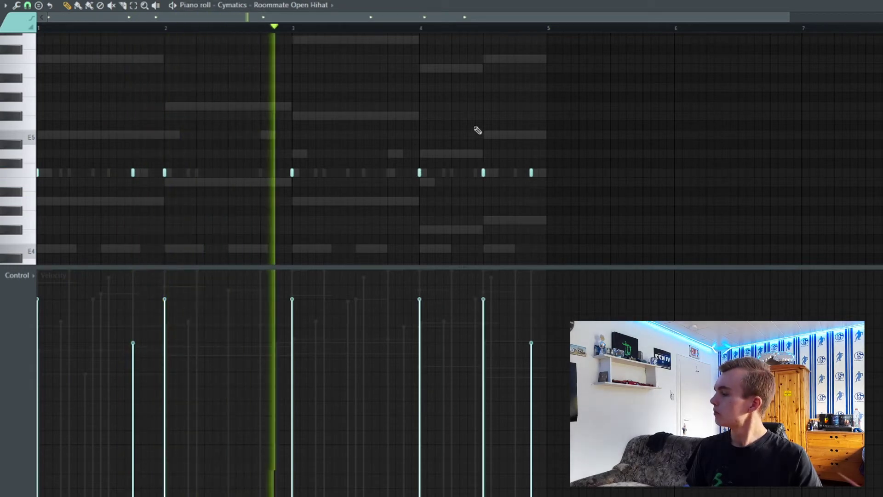
Lower the volume fader of Insert 10, the open hi-hat's mixer track.
{"action": "key", "text": "ctrl+a"}
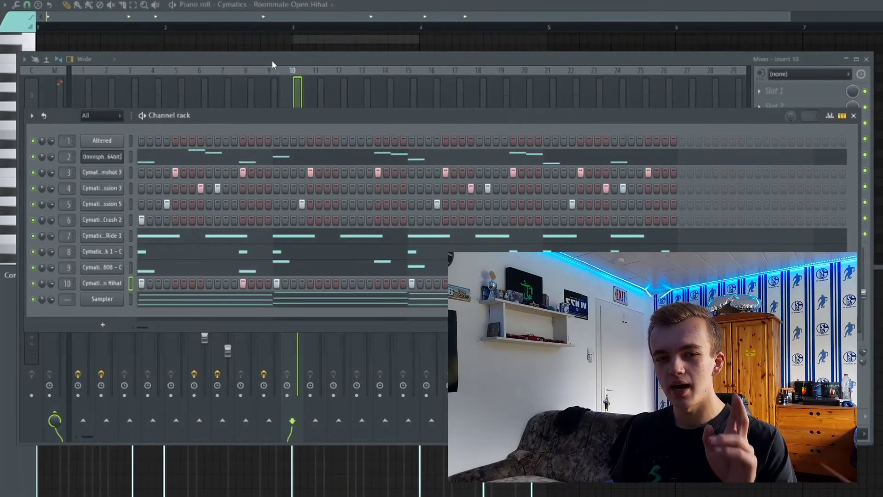
{"action": "left_click", "coordinate": [364, 62]}
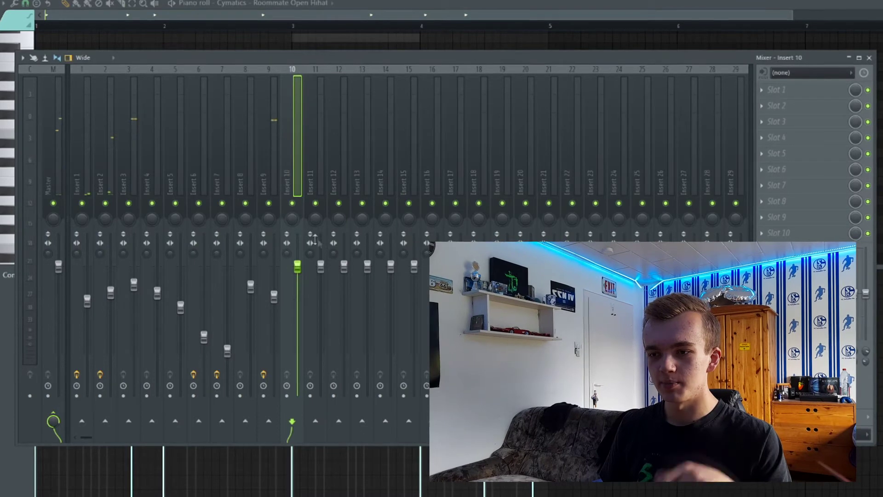
{"action": "left_click_drag", "start_coordinate": [299, 267], "coordinate": [297, 316]}
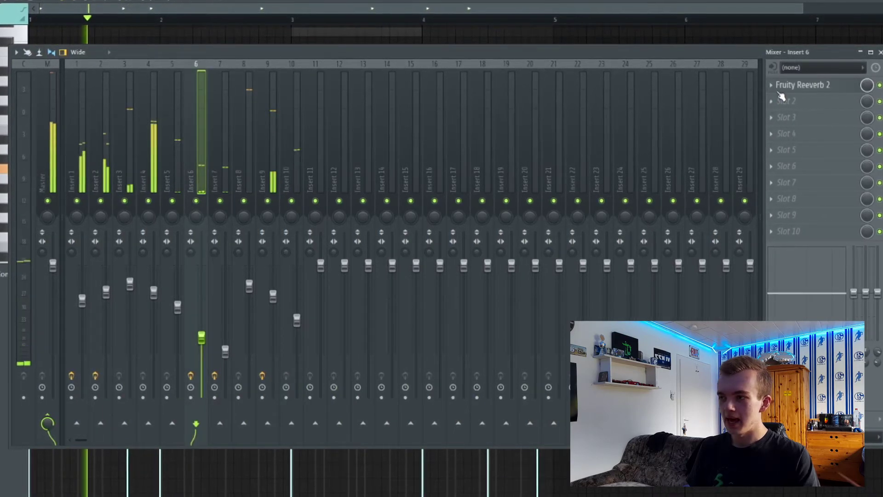
Add Fruity parametric EQ 2 in slot 2 of Insert 6 and boost band 7 as a high shelf starting around the low mids.
{"action": "left_click", "coordinate": [778, 106]}
{"action": "left_click", "coordinate": [661, 287]}
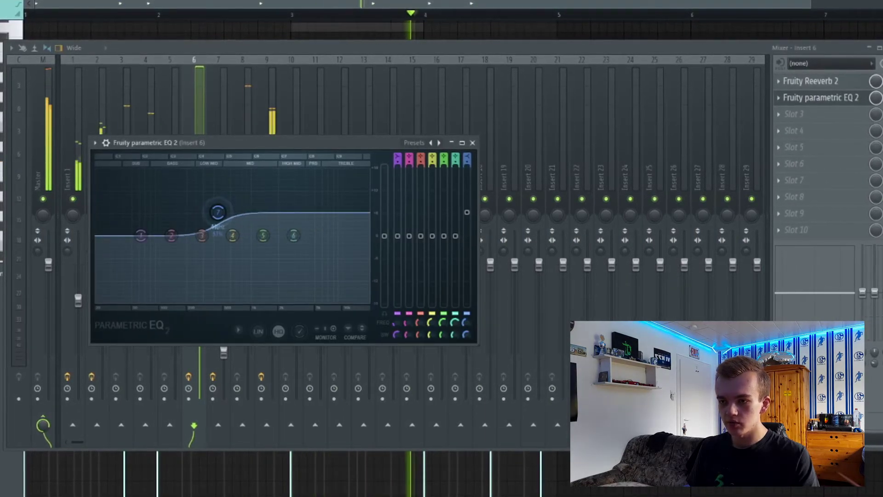
{"action": "left_click", "coordinate": [473, 142]}
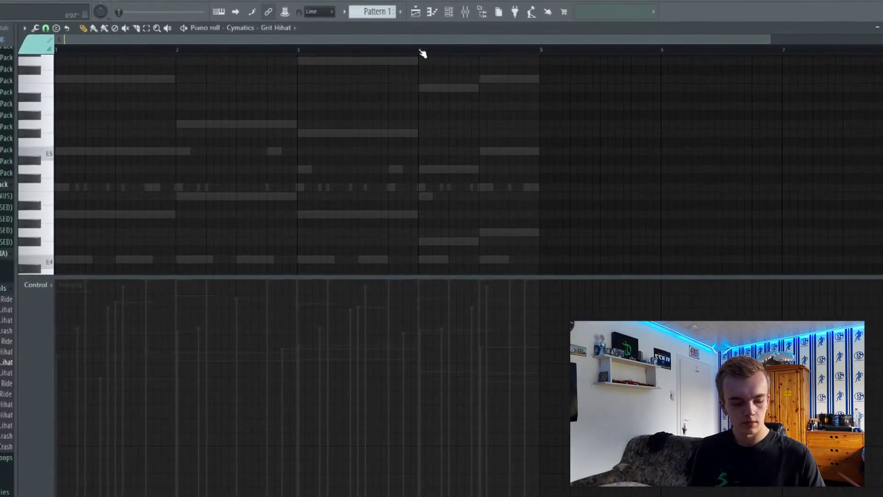
Fill four bars with eighth-note Grit Hihat hits and chop the last hit of bar 1 into a two-note roll using the Default pattern.
{"action": "key", "text": "space"}
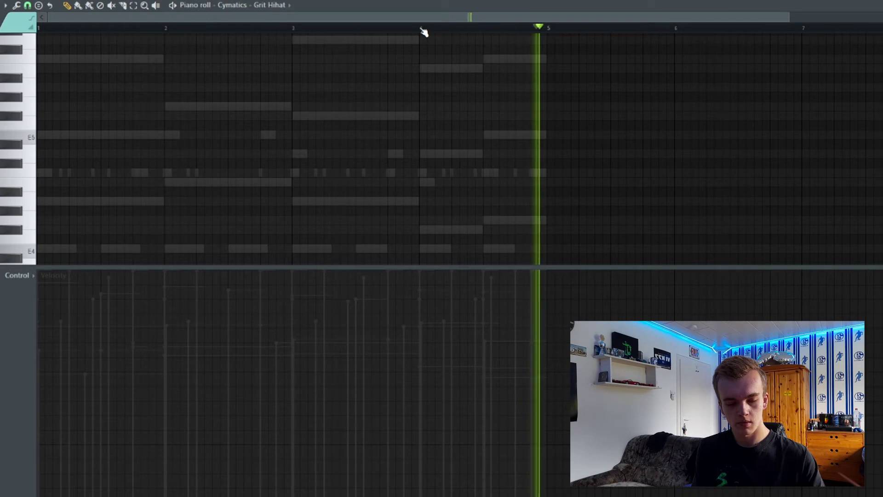
{"action": "key", "text": "alt+u"}
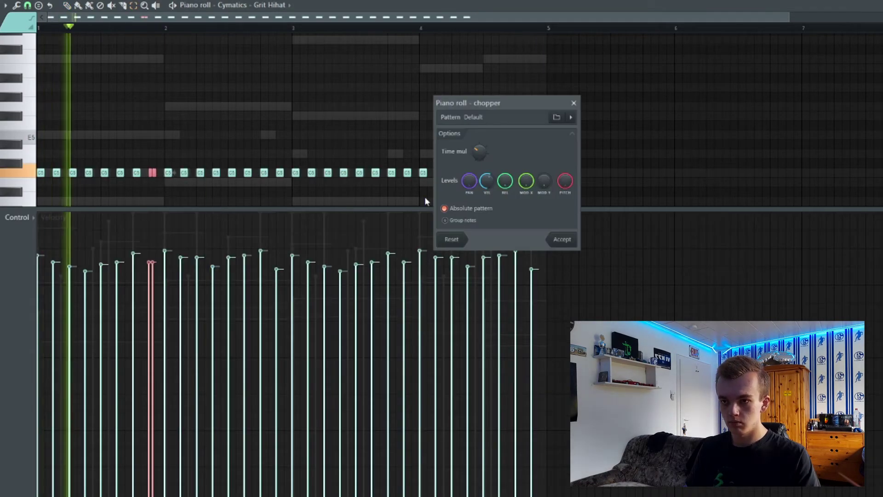
{"action": "left_click", "coordinate": [562, 237]}
{"action": "left_click", "coordinate": [207, 112]}
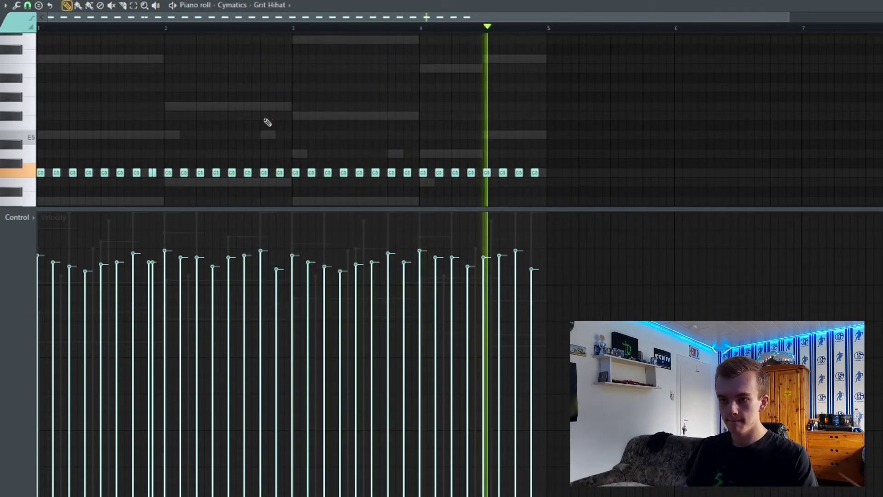
{"action": "scroll", "coordinate": [266, 122], "scroll_direction": "down", "scroll_amount": 2}
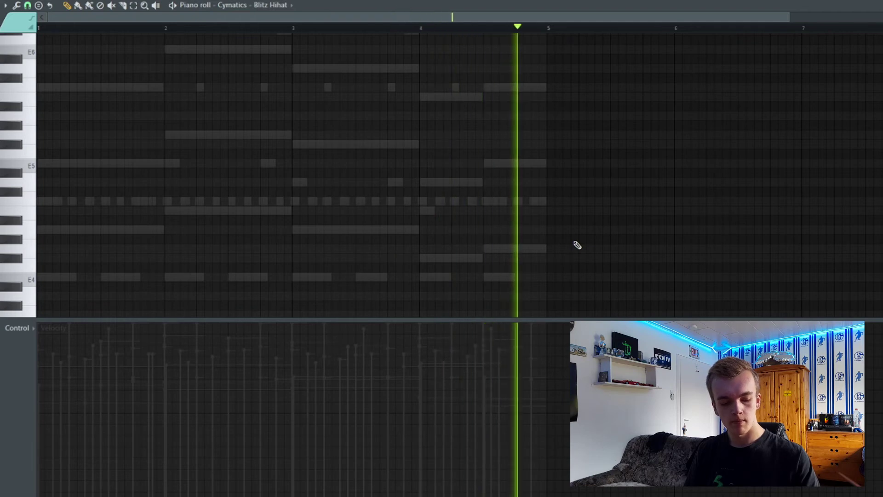
Record Blitz Hihat hits on every beat of the four bars and quantize them to the grid.
{"action": "key", "text": "space"}
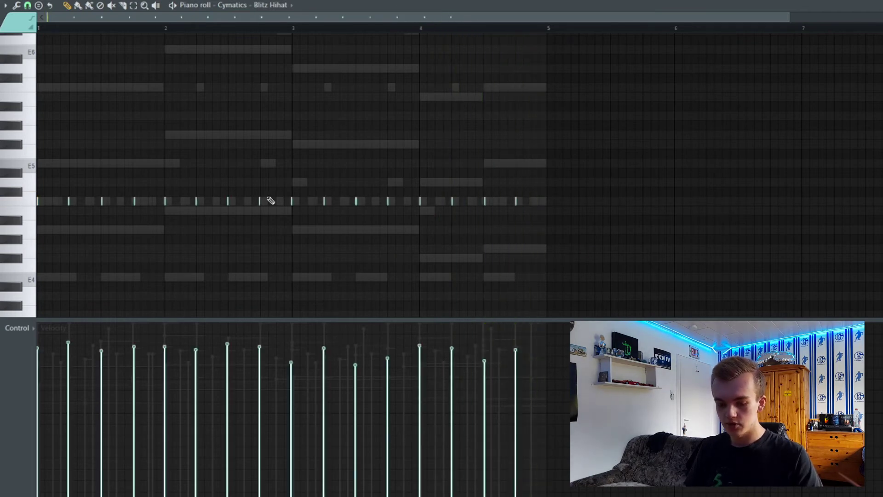
{"action": "key", "text": "ctrl+a"}
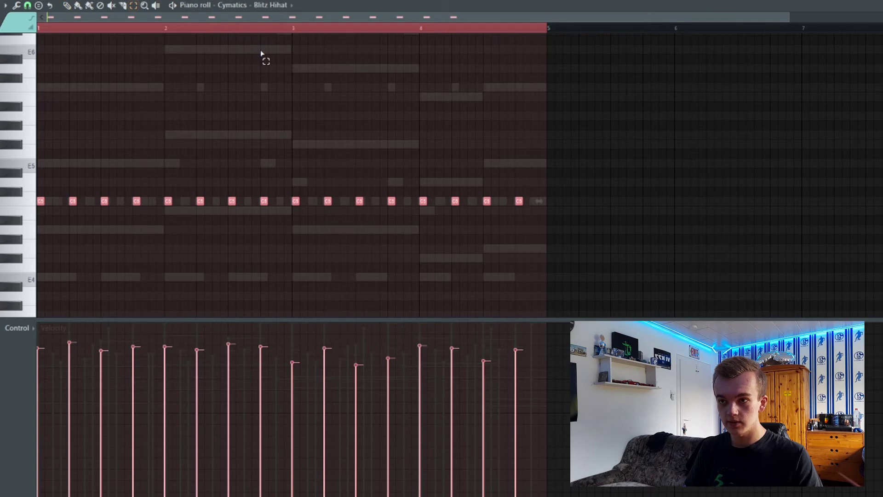
{"action": "left_click", "coordinate": [266, 31], "text": "ctrl"}
Replace the Blitz Hihat hits in bars 1 and 2 with a copy of bars 3 and 4, and raise the velocity of bar 3's third hit.
{"action": "left_click_drag", "start_coordinate": [266, 179], "coordinate": [36, 261]}
{"action": "key", "text": "Delete"}
{"action": "left_click_drag", "start_coordinate": [559, 179], "coordinate": [185, 254]}
{"action": "left_click_drag", "start_coordinate": [297, 201], "coordinate": [42, 182]}
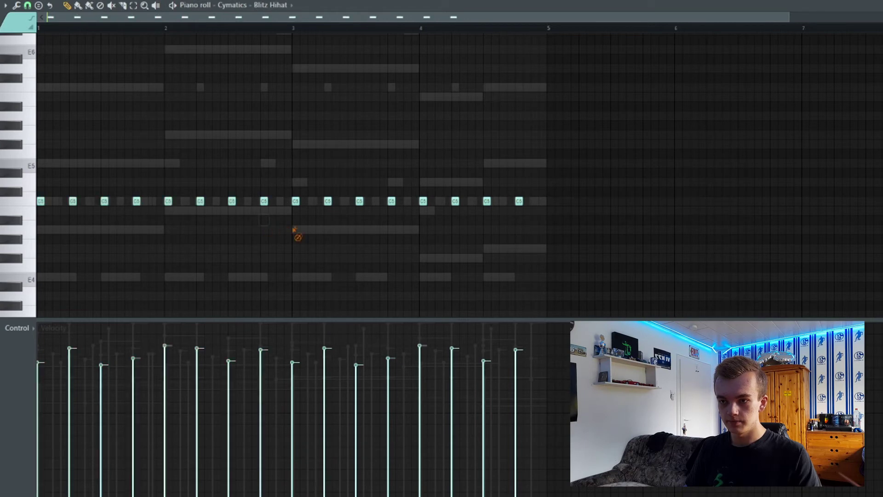
{"action": "key", "text": "space"}
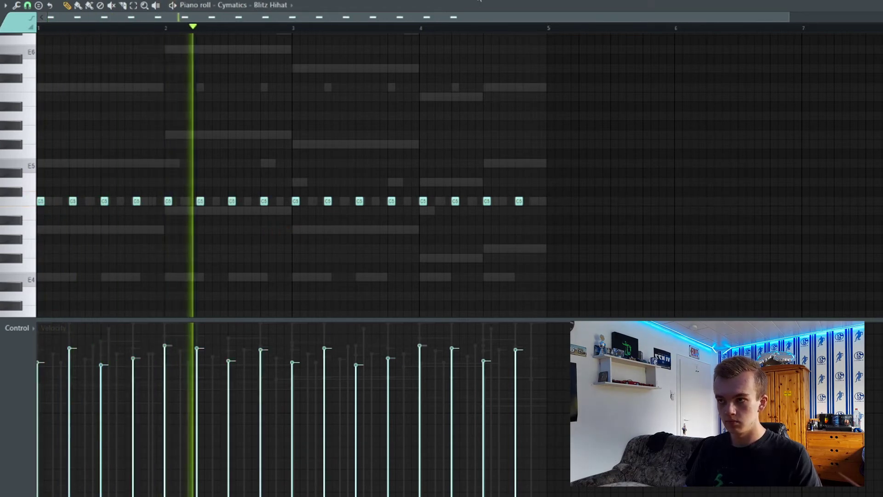
{"action": "left_click_drag", "start_coordinate": [358, 362], "coordinate": [357, 357]}
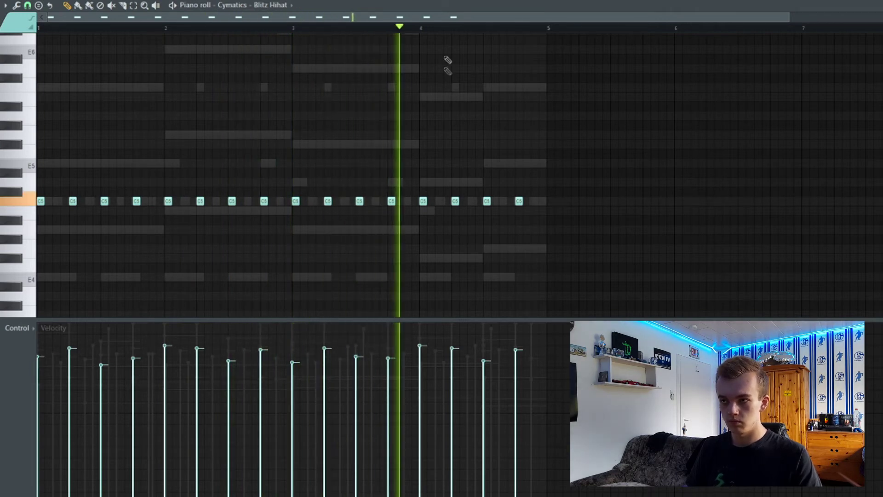
Lower the faders of Insert 11 and Insert 12, the mixer tracks of the Grit and Blitz hi-hats.
{"action": "key", "text": "F9"}
{"action": "left_click_drag", "start_coordinate": [321, 266], "coordinate": [321, 285]}
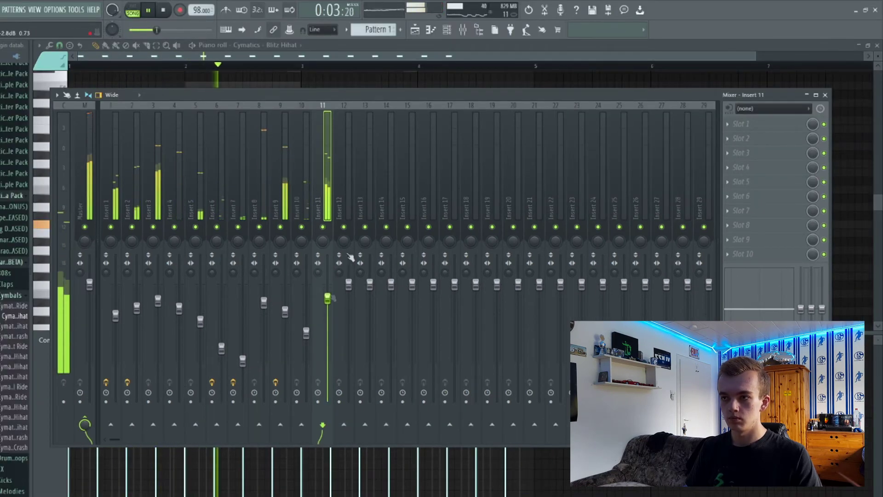
{"action": "left_click", "coordinate": [448, 30]}
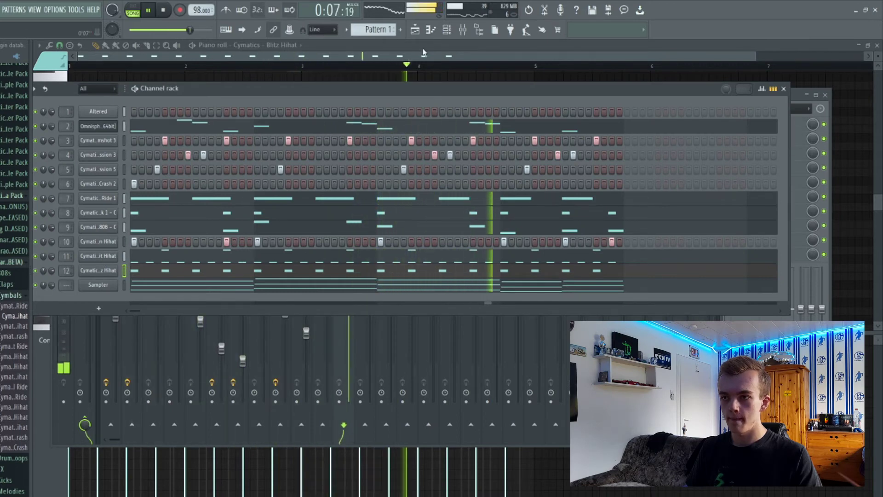
{"action": "left_click", "coordinate": [794, 98]}
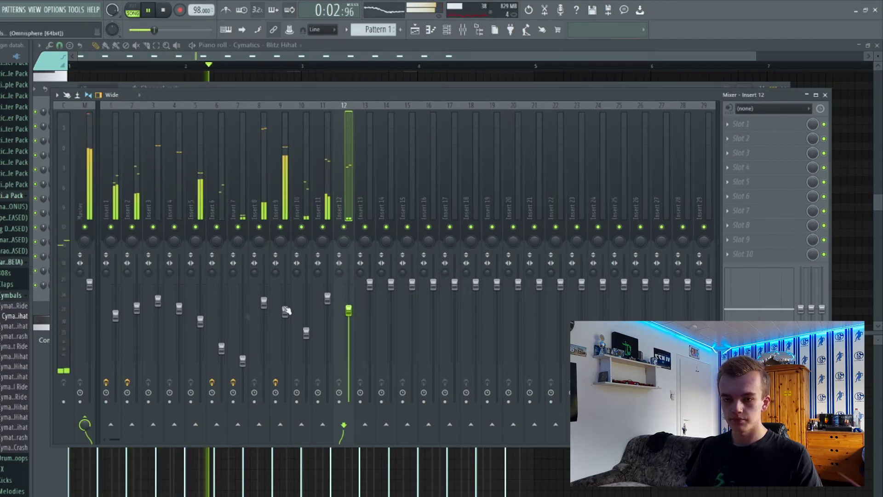
Collapse the sample pack folders in the browser, stop playback and load the Xpand!2 synth in a new channel.
{"action": "left_click", "coordinate": [11, 294]}
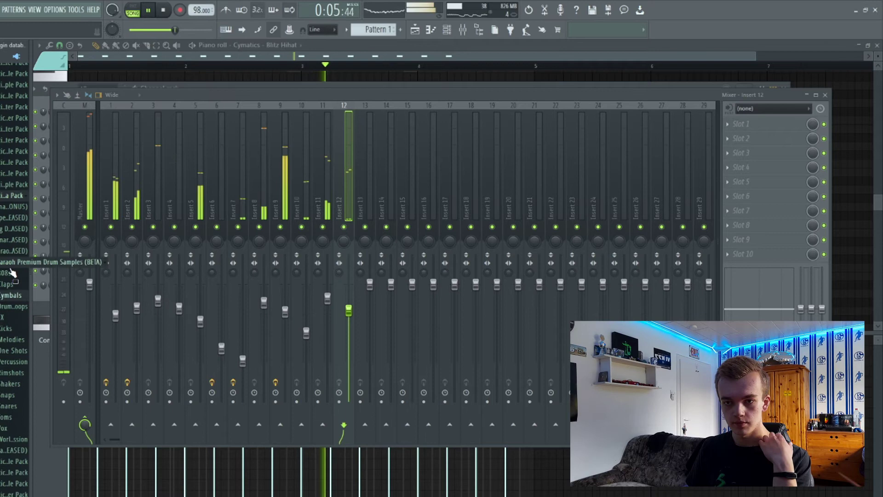
{"action": "left_click", "coordinate": [19, 201]}
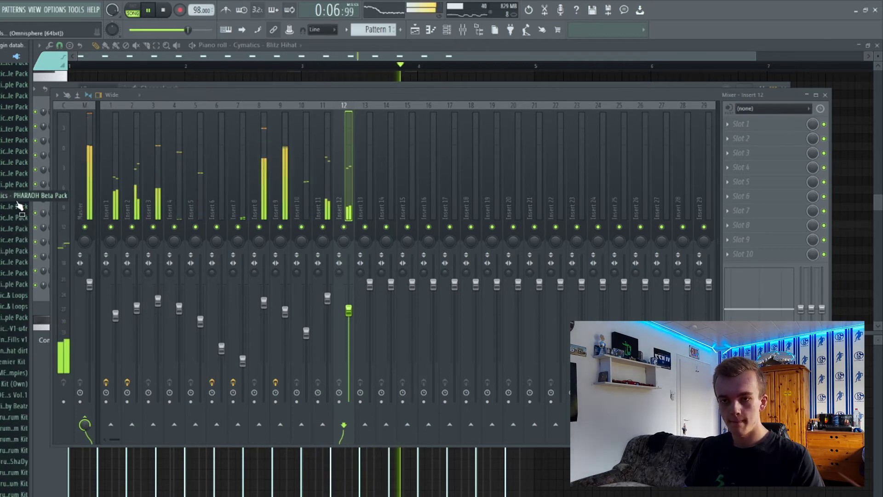
{"action": "scroll", "coordinate": [14, 217], "scroll_direction": "up", "scroll_amount": 10}
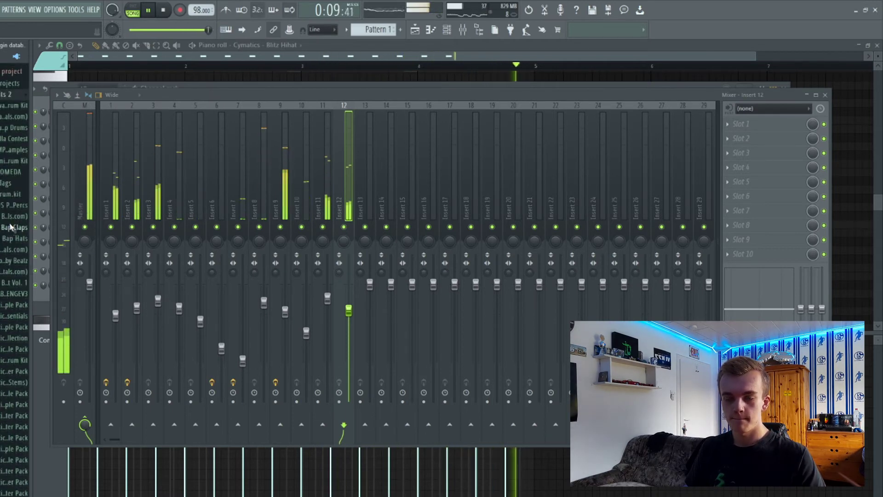
{"action": "key", "text": "space"}
{"action": "left_click", "coordinate": [13, 95]}
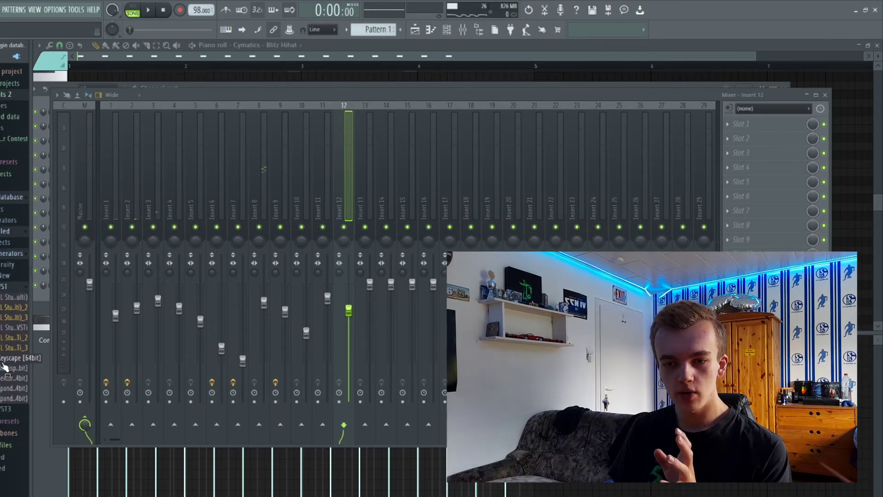
{"action": "right_click", "coordinate": [11, 389]}
{"action": "left_click", "coordinate": [23, 398]}
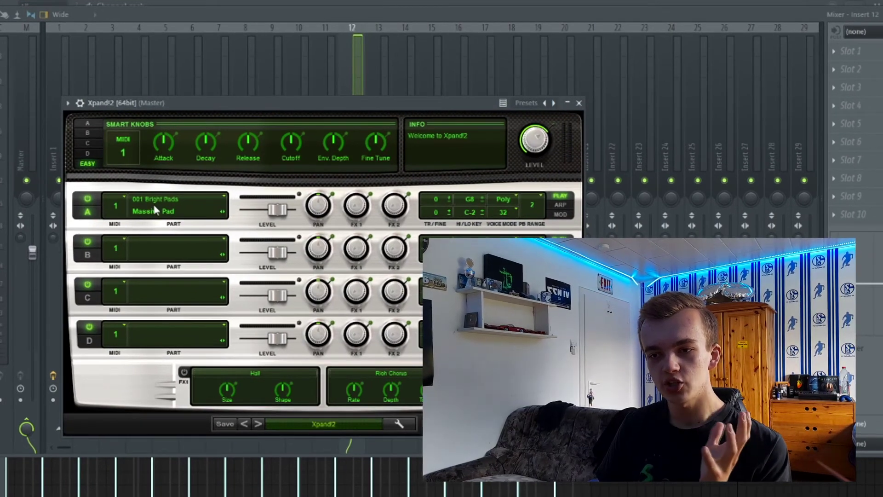
Choose the Ooh Choir patch in Xpand!2 part A and write the notes C6, E6, D6, B5 and C6 across the four bars.
{"action": "left_click", "coordinate": [159, 211]}
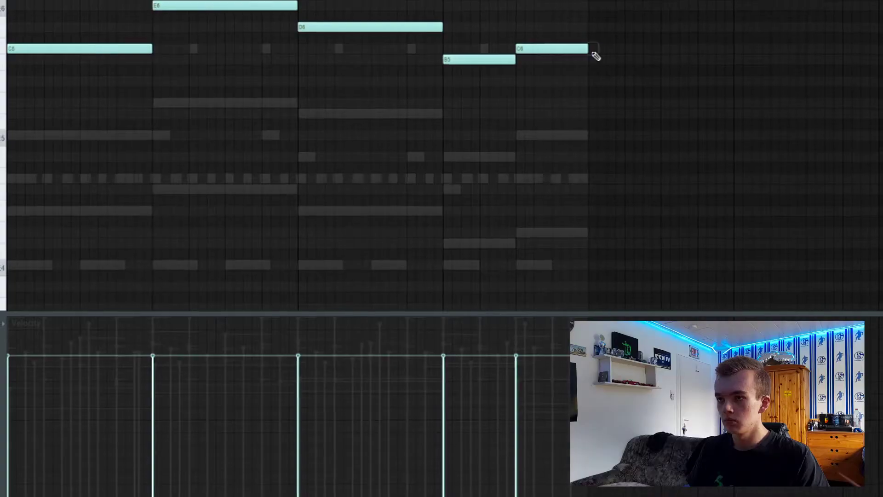
{"action": "key", "text": "space"}
{"action": "scroll", "coordinate": [597, 197], "scroll_direction": "up", "scroll_amount": 3}
Assign the Xpand!2 channel to mixer track 13 and change its part A patch to Aah Choir from 015 Vocals.
{"action": "left_click", "coordinate": [450, 1]}
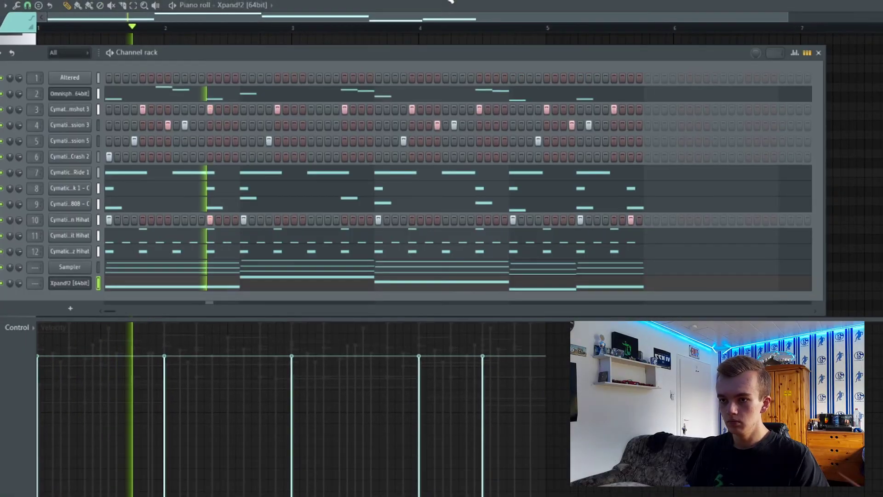
{"action": "left_click_drag", "start_coordinate": [35, 283], "coordinate": [35, 256]}
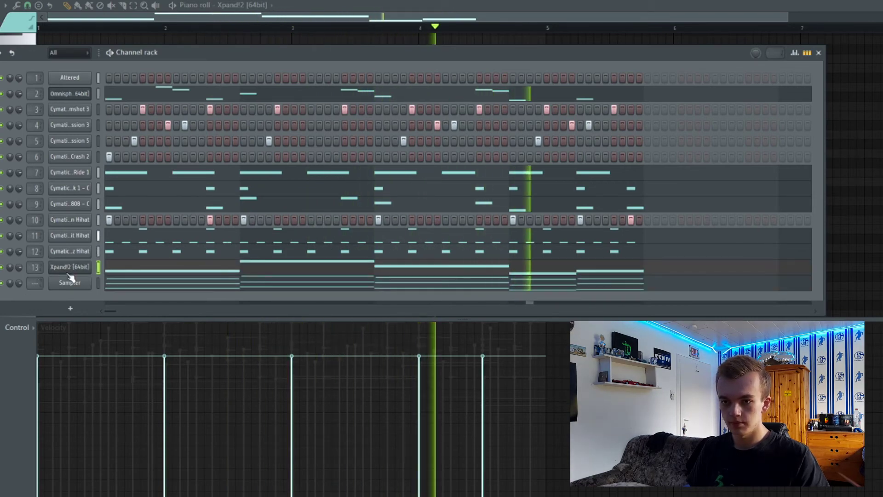
{"action": "left_click", "coordinate": [56, 270]}
{"action": "left_click", "coordinate": [171, 232]}
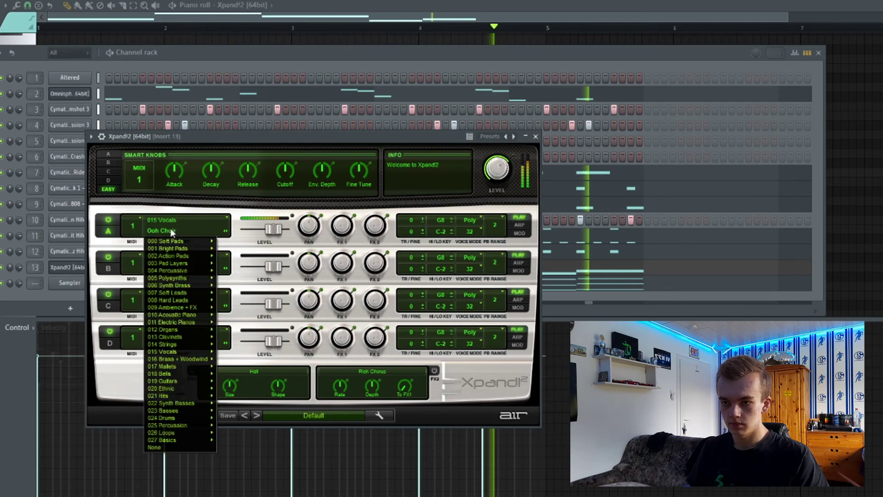
{"action": "mouse_move", "coordinate": [203, 349]}
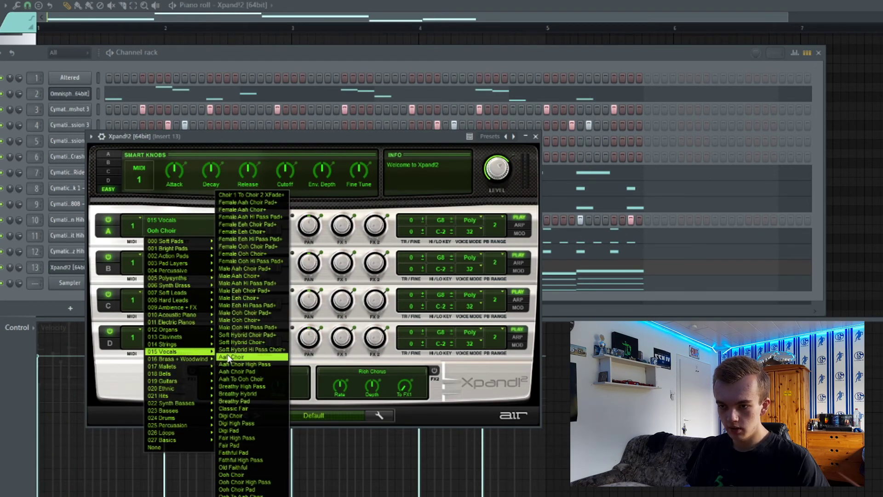
{"action": "left_click", "coordinate": [229, 357]}
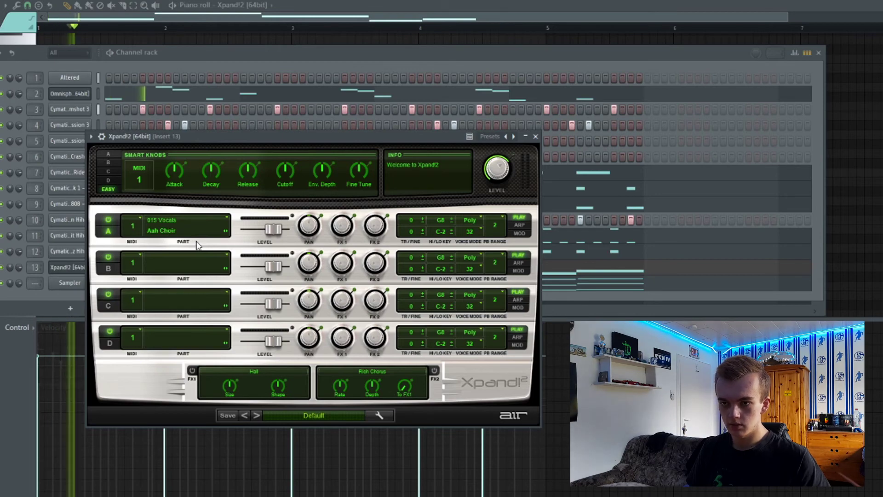
Solo Insert 13 in the mixer and load Fruity parametric EQ 2 in its first effect slot.
{"action": "left_click", "coordinate": [230, 53]}
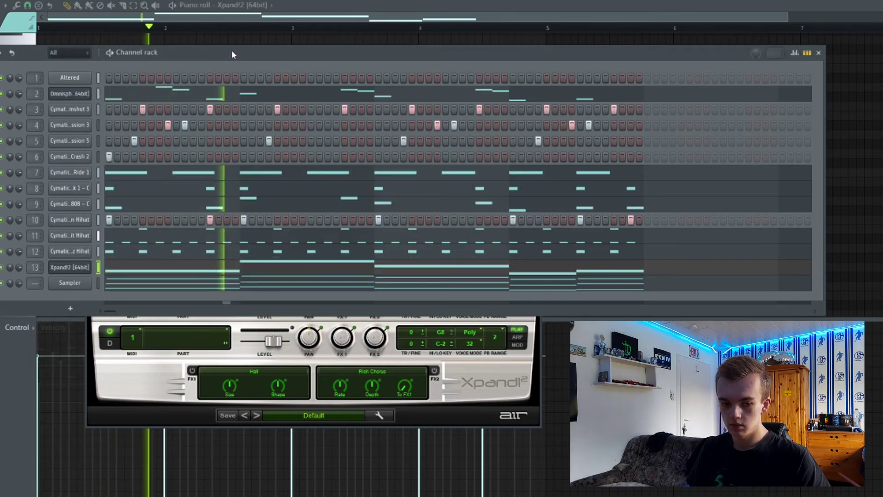
{"action": "key", "text": "F9"}
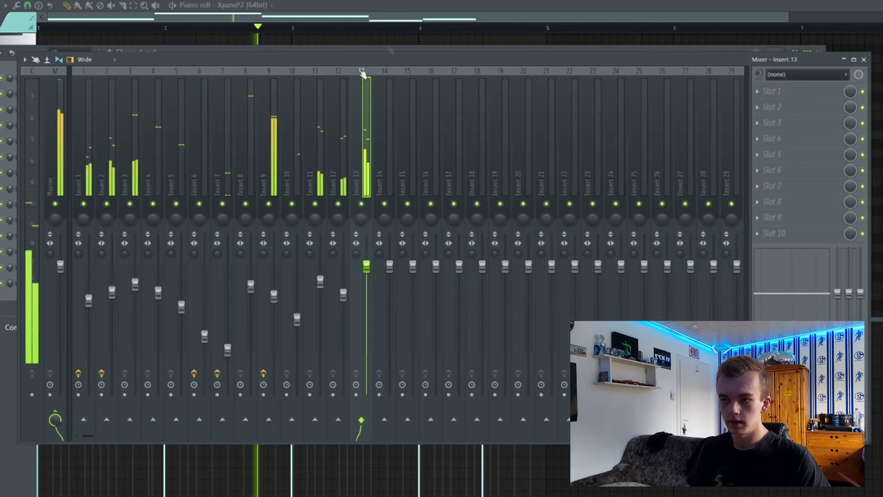
{"action": "right_click", "coordinate": [361, 203]}
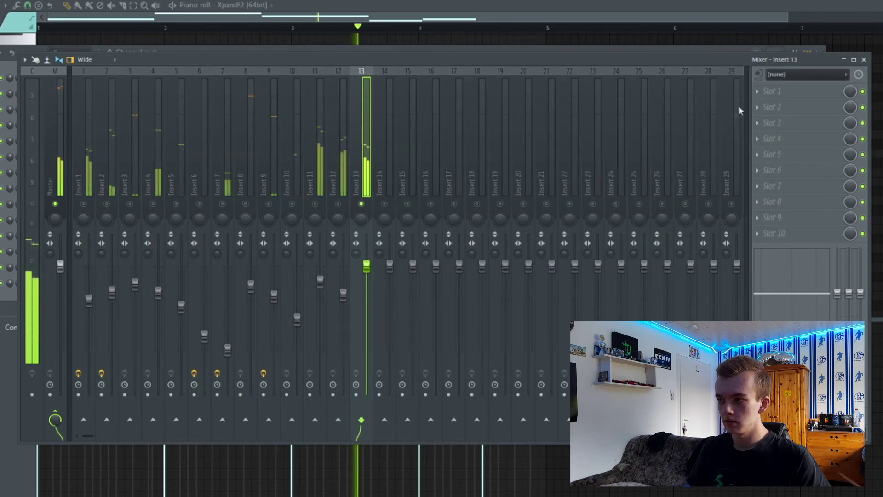
{"action": "left_click", "coordinate": [759, 94]}
{"action": "left_click", "coordinate": [625, 291]}
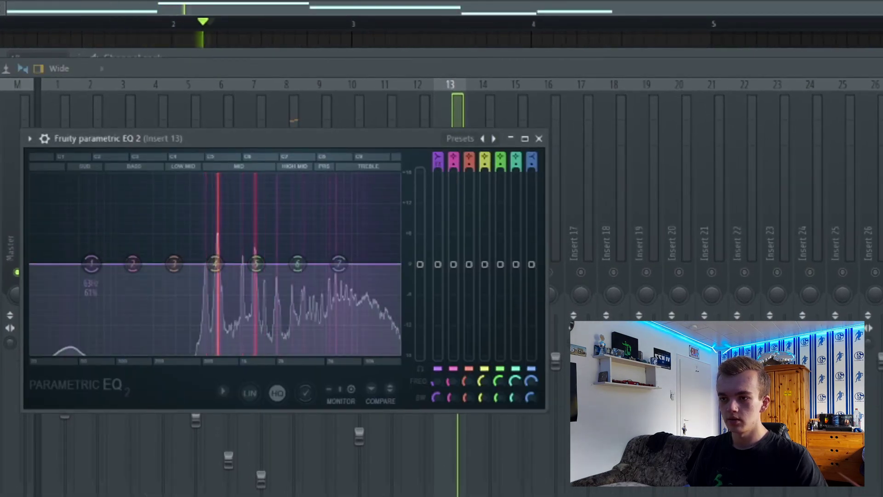
In Insert 13's EQ, make band 1 a steep high-pass with a raised cutoff and band 7 a steep low-pass.
{"action": "middle_click", "coordinate": [91, 264]}
{"action": "middle_click", "coordinate": [92, 264]}
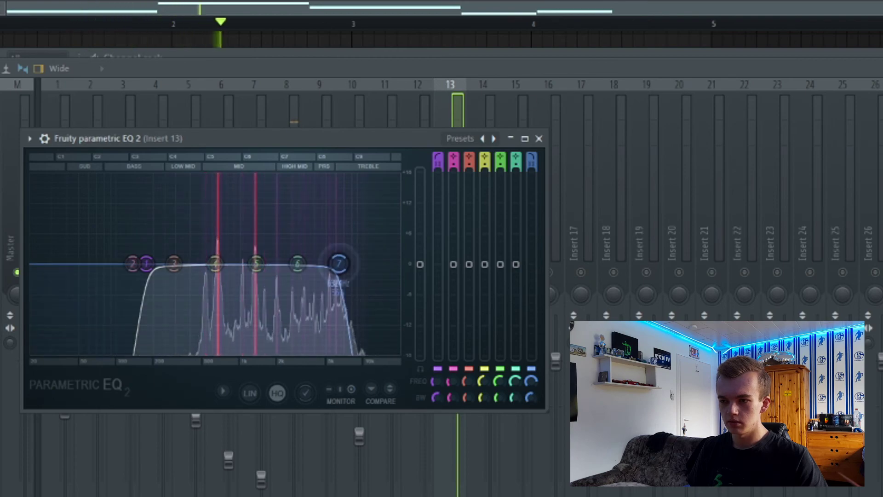
{"action": "left_click", "coordinate": [540, 139]}
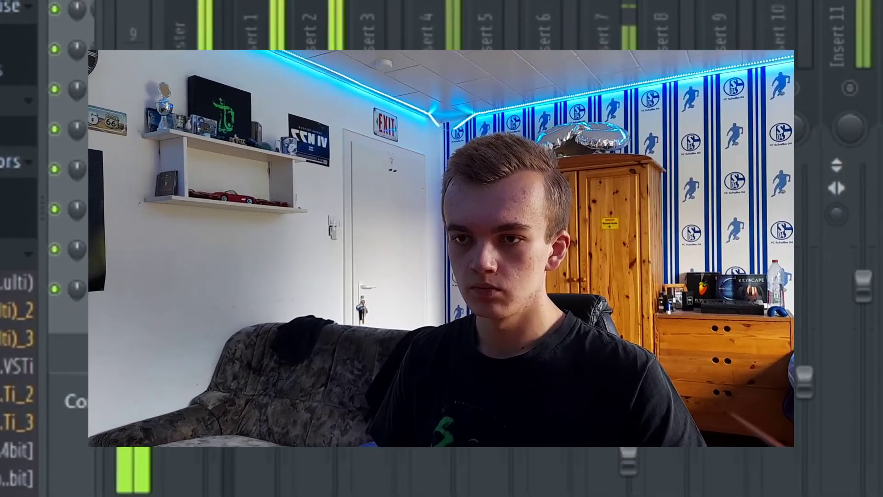